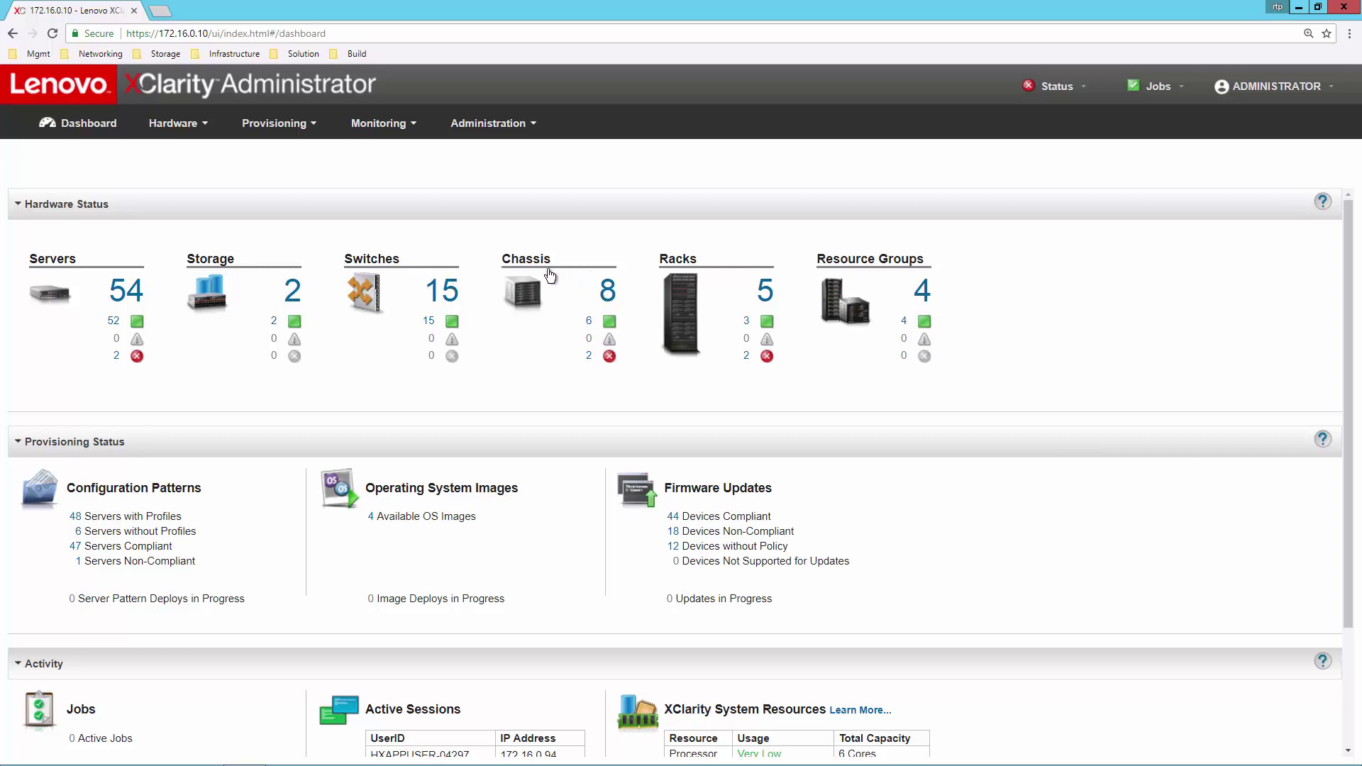
Step: Open the list of 54 managed servers and filter it by 'rof' to leave only roffice-win-1c
{"action": "left_click", "coordinate": [131, 292]}
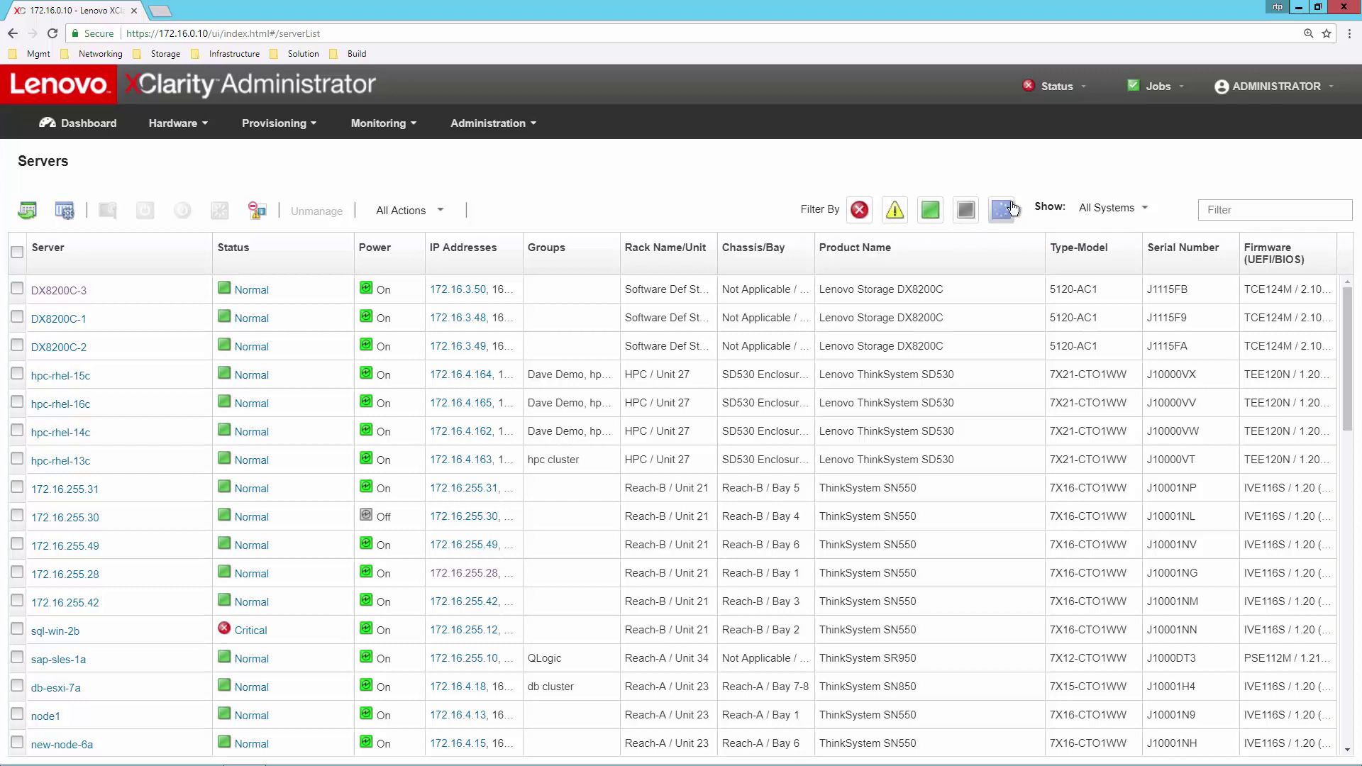
{"action": "left_click", "coordinate": [1231, 211]}
{"action": "type", "text": "rof"}
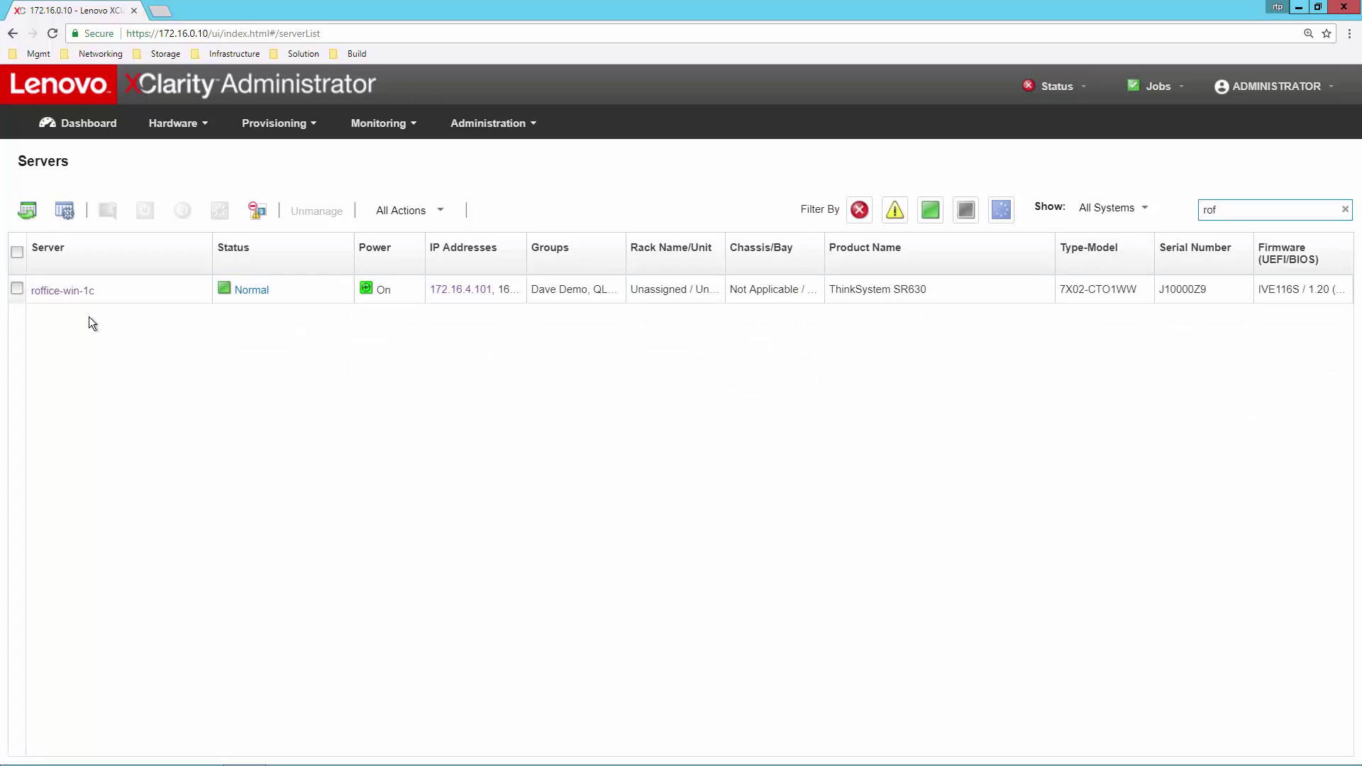
Step: Open roffice-win-1c's details, scroll through its Summary, and go to its Inventory page
{"action": "left_click", "coordinate": [78, 291]}
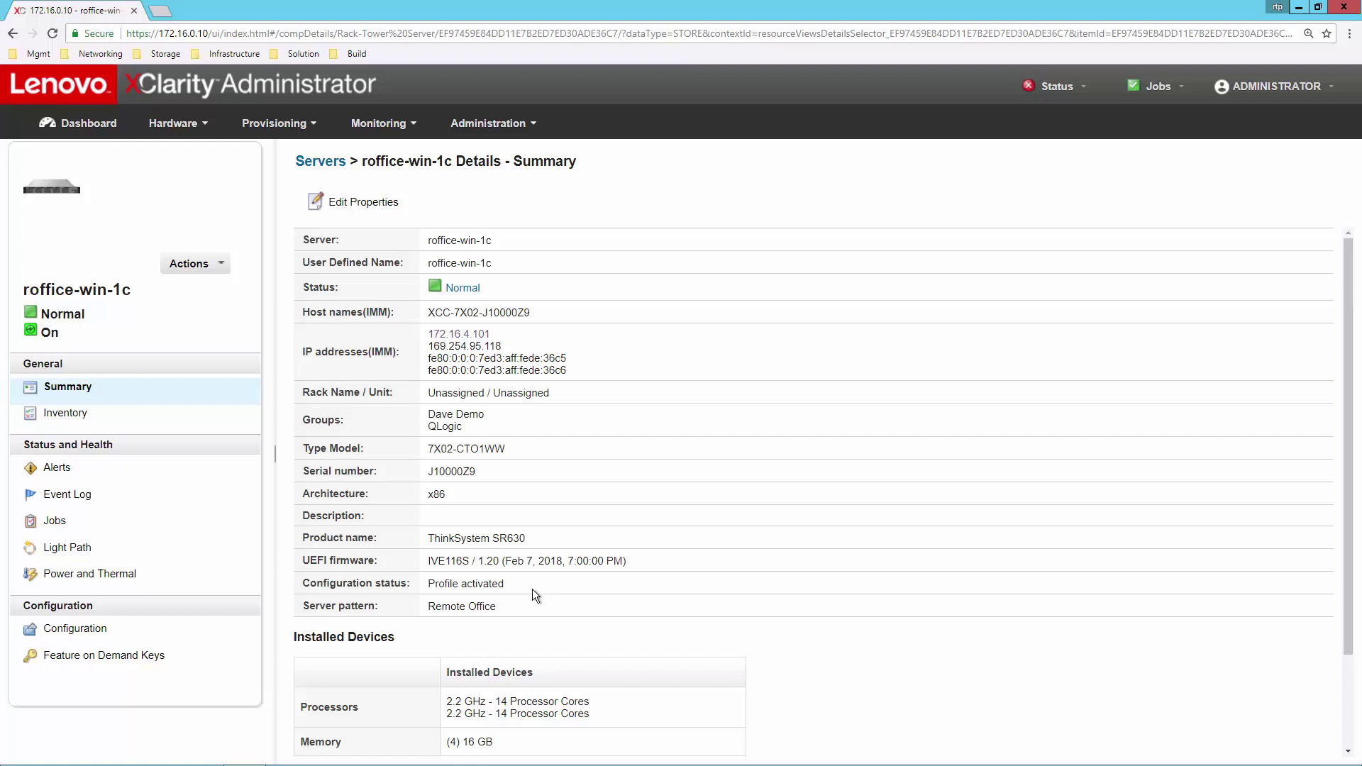
{"action": "scroll", "coordinate": [642, 499], "scroll_direction": "down", "scroll_amount": 3}
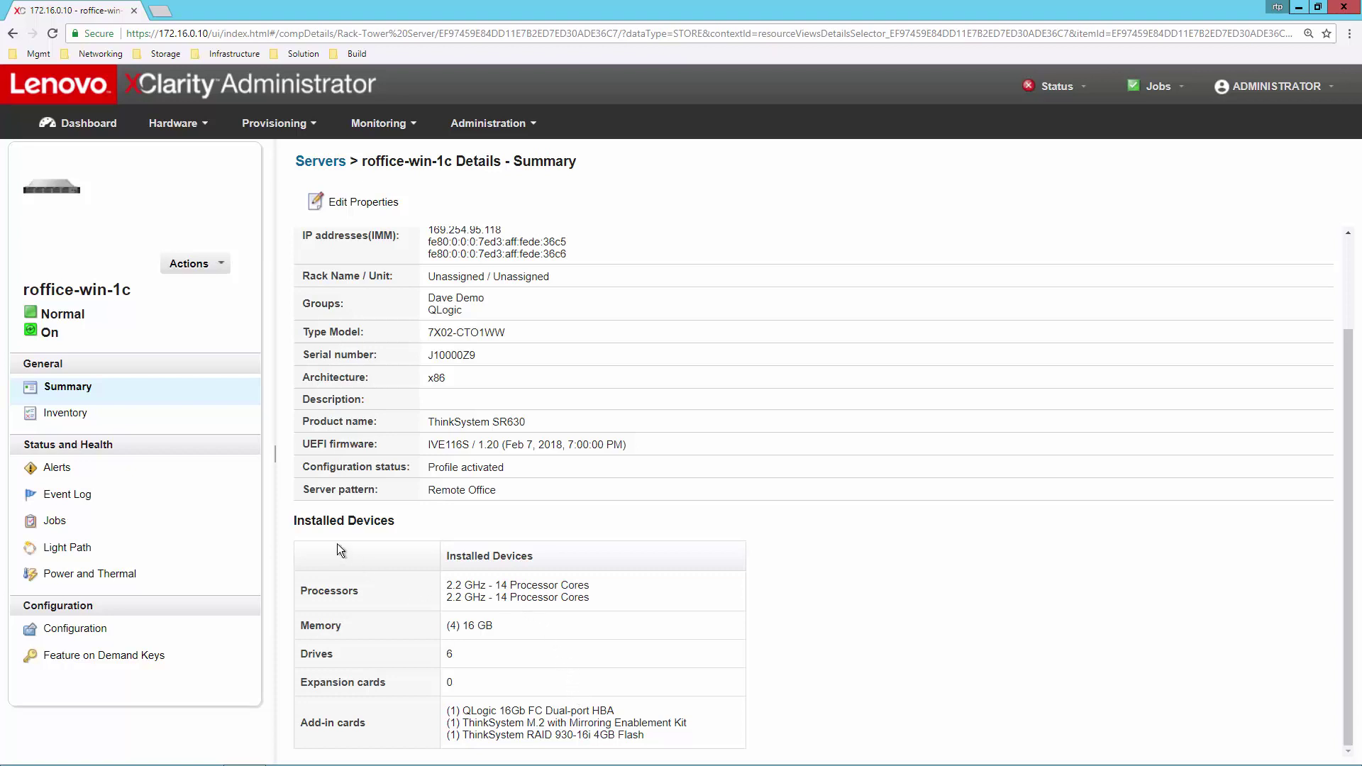
{"action": "left_click", "coordinate": [64, 416]}
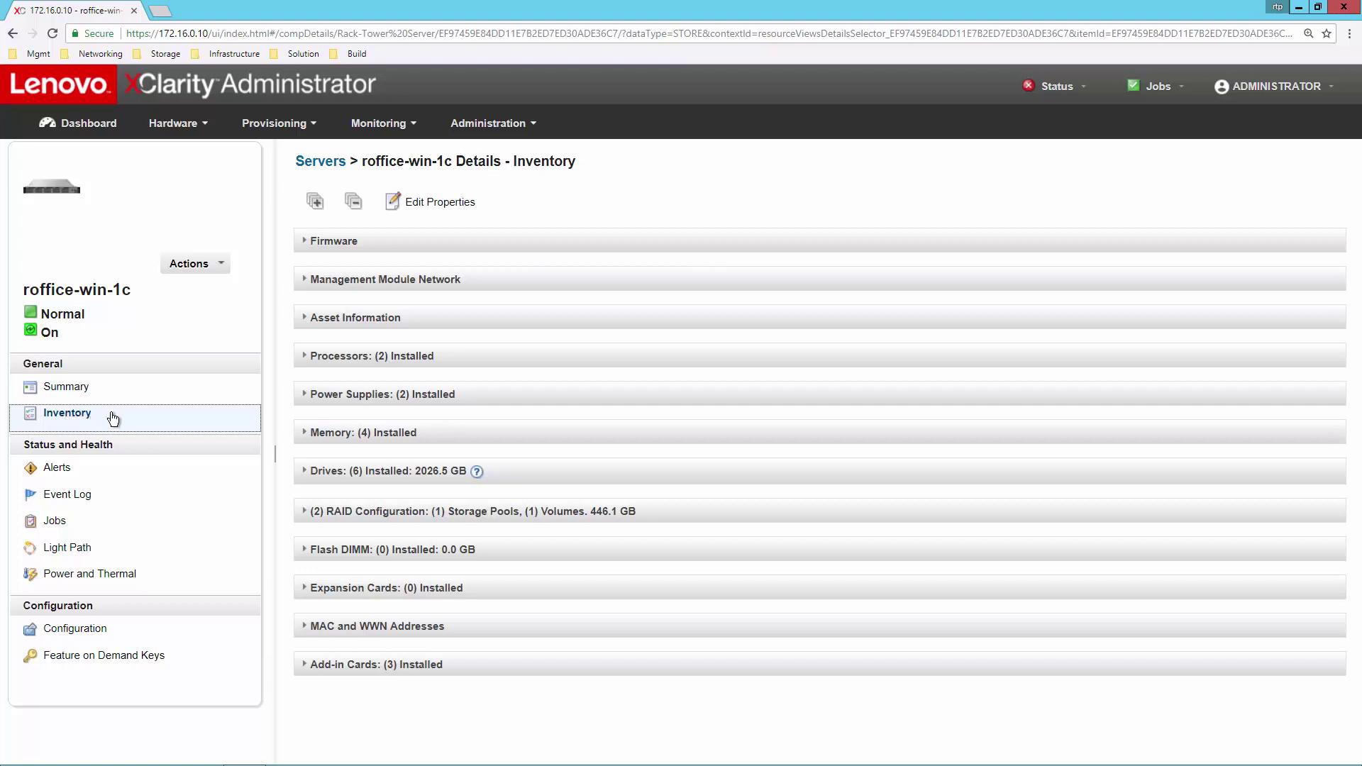
Step: Expand and collapse the Processors, Power Supplies and Drives inventory sections in turn
{"action": "left_click", "coordinate": [306, 361]}
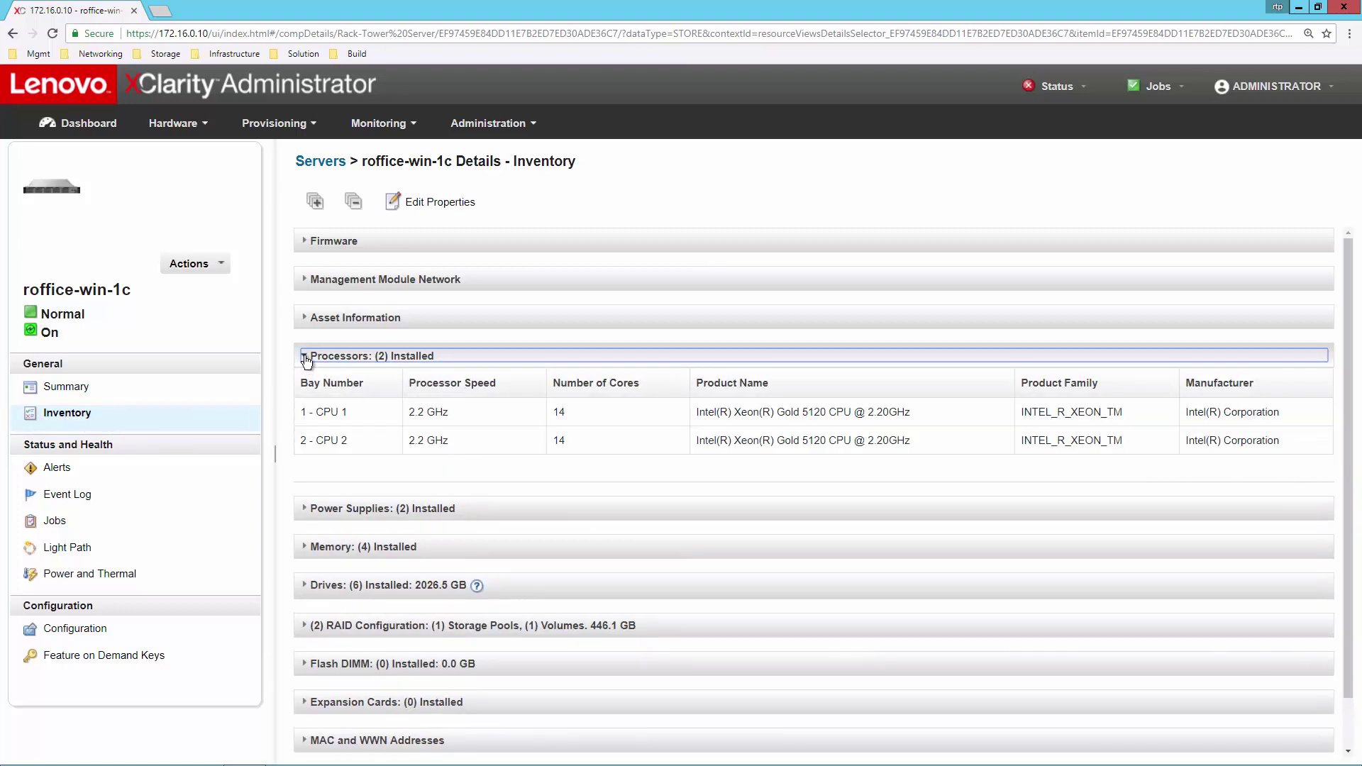
{"action": "left_click", "coordinate": [306, 363]}
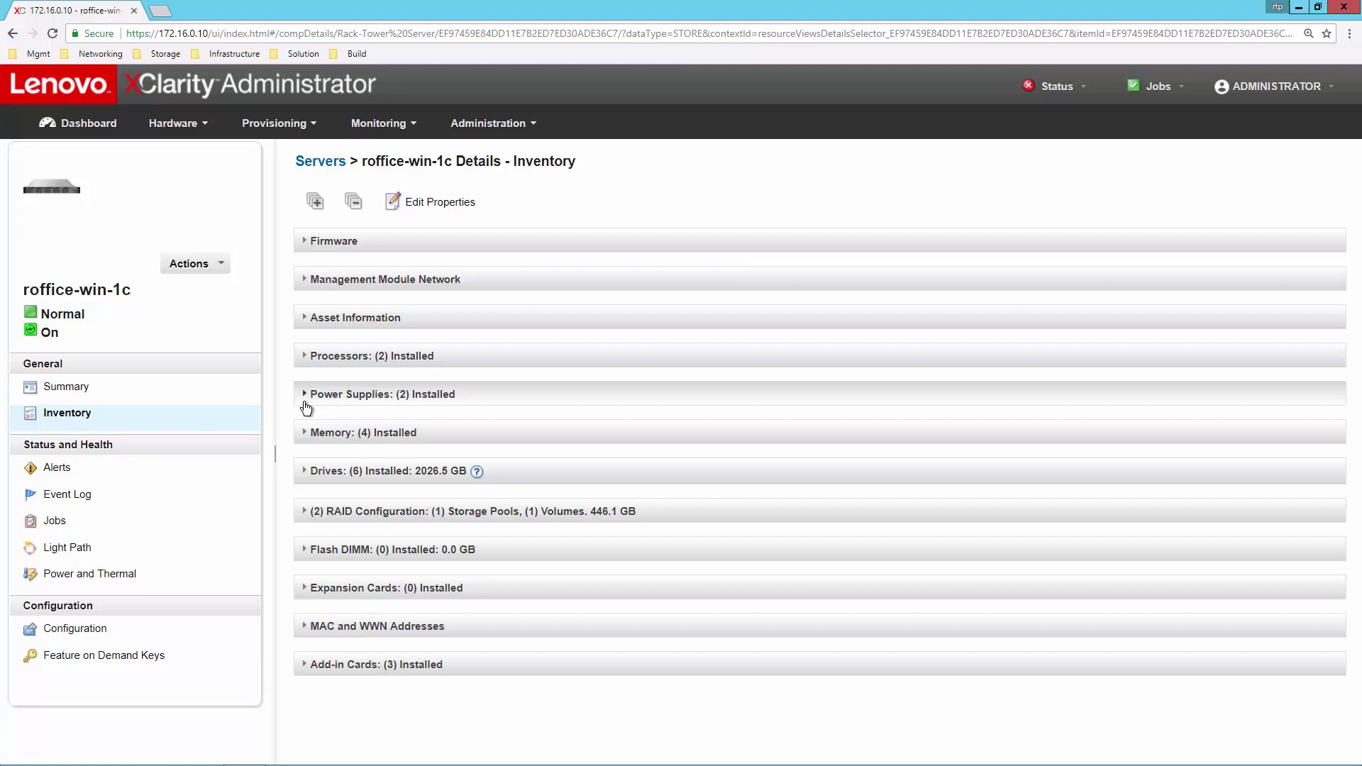
{"action": "left_click", "coordinate": [306, 404]}
{"action": "left_click", "coordinate": [306, 401]}
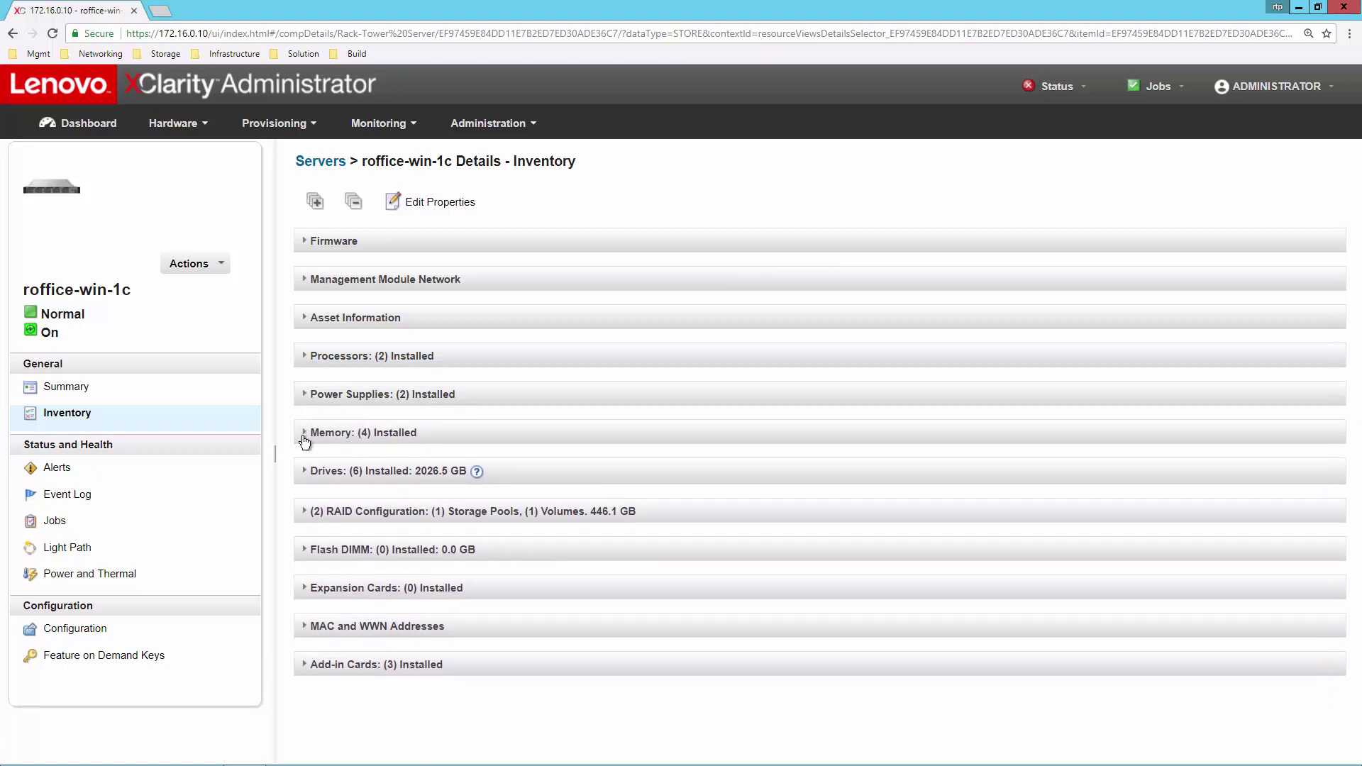
{"action": "left_click", "coordinate": [305, 477]}
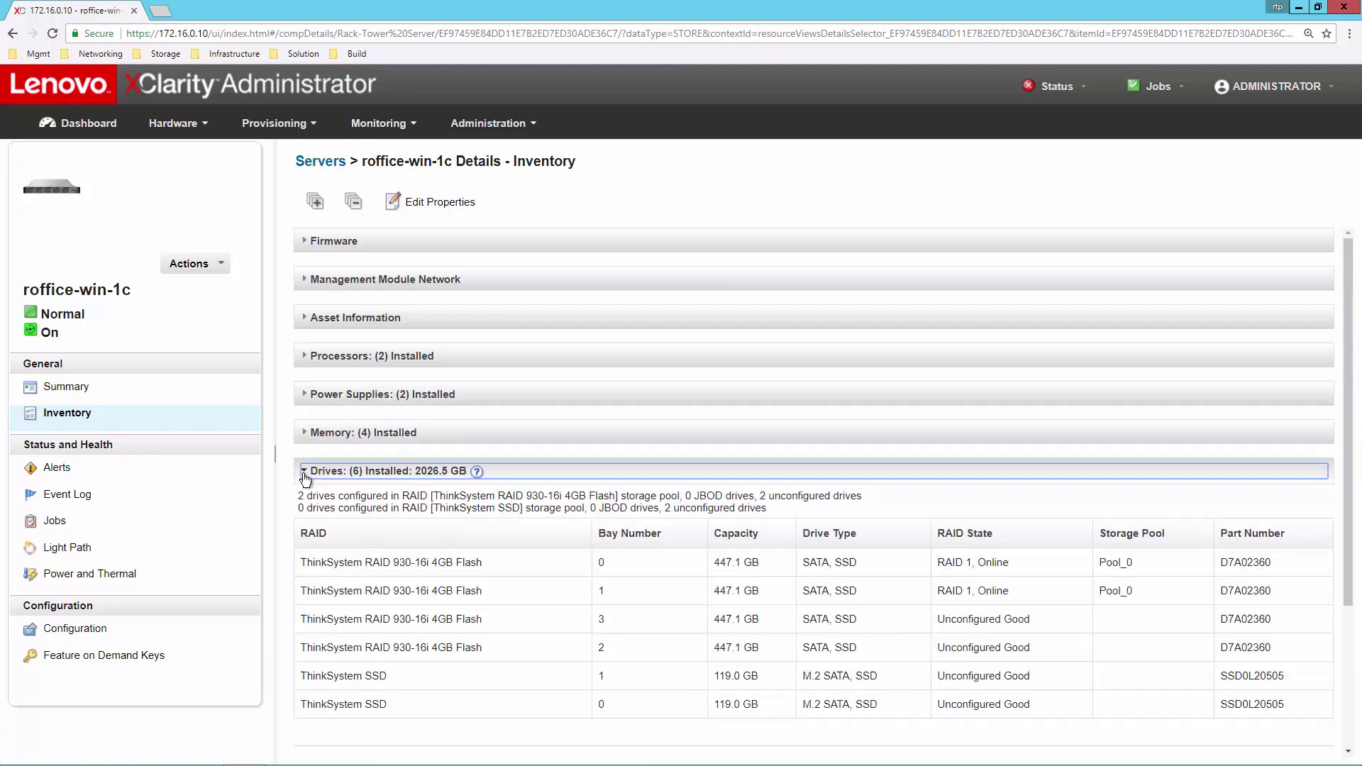
{"action": "left_click", "coordinate": [305, 477]}
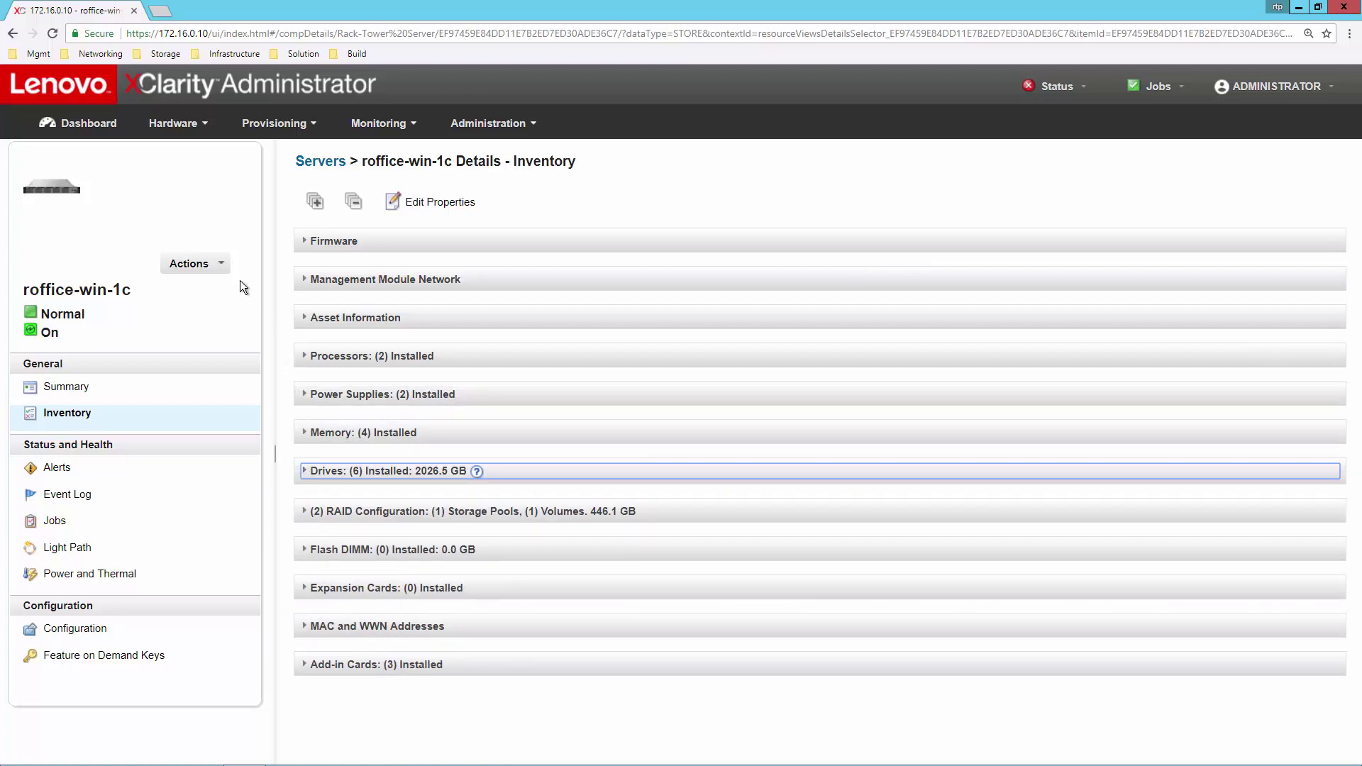
Step: Review the Actions list available for roffice-win-1c, then dismiss it
{"action": "left_click", "coordinate": [223, 266]}
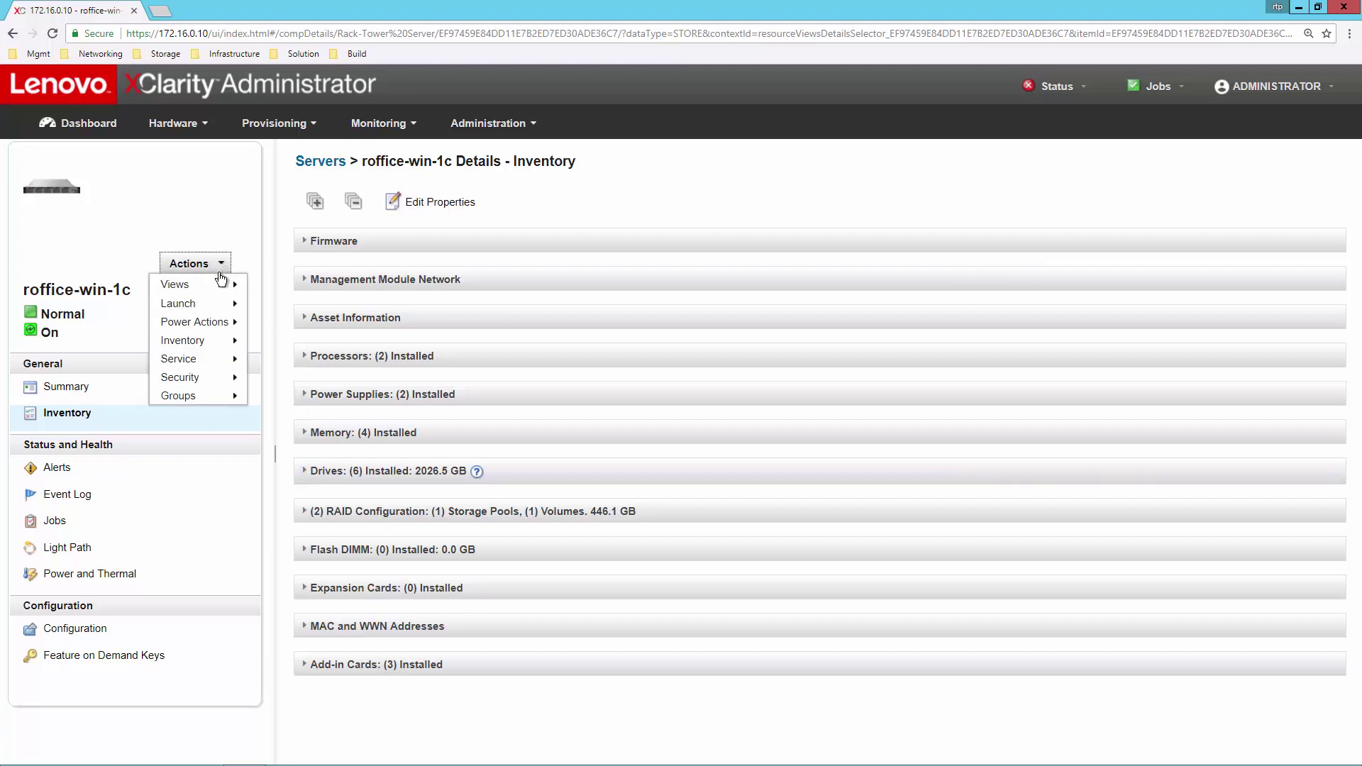
{"action": "mouse_move", "coordinate": [210, 306]}
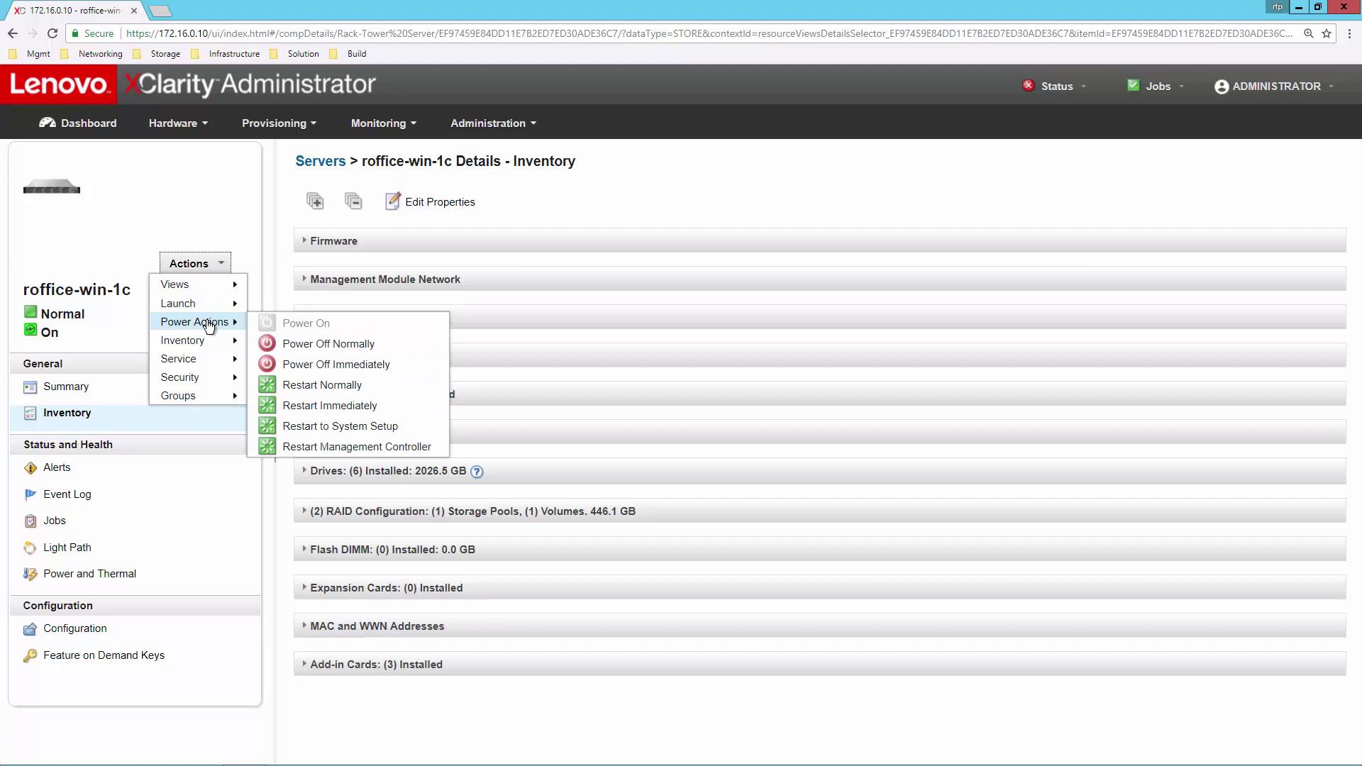
{"action": "left_click", "coordinate": [246, 230]}
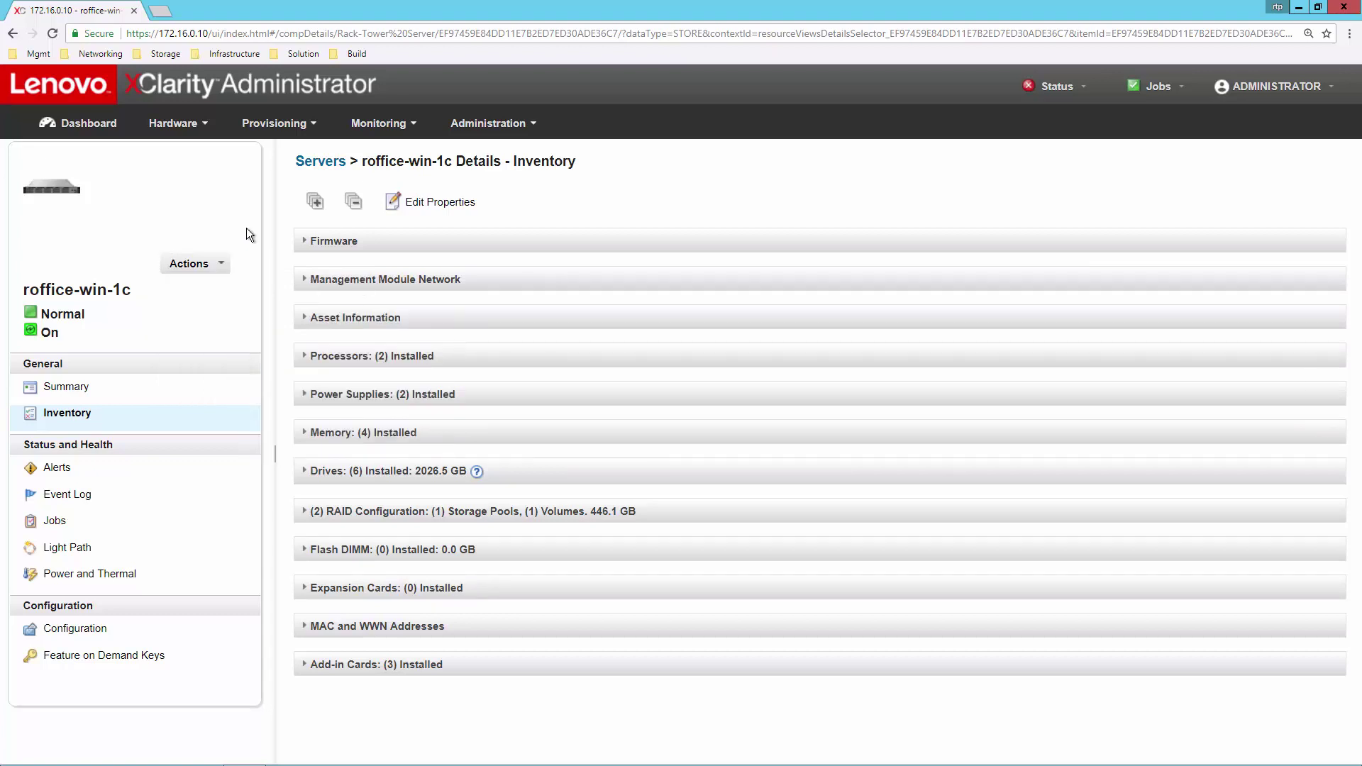
Step: Browse switch Demo-B-NE2572-2's Ports and its All Actions options, then return to the dashboard
{"action": "left_click", "coordinate": [99, 124]}
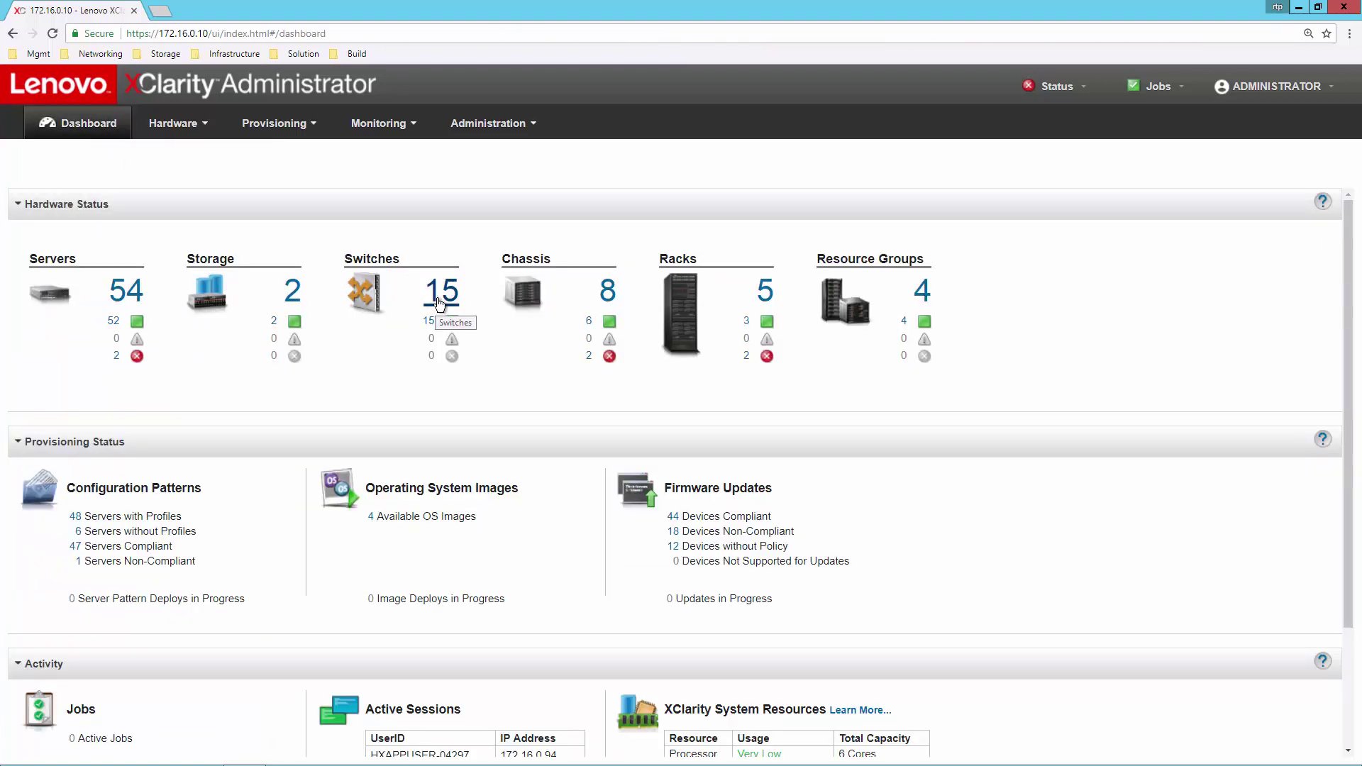
{"action": "left_click", "coordinate": [440, 298]}
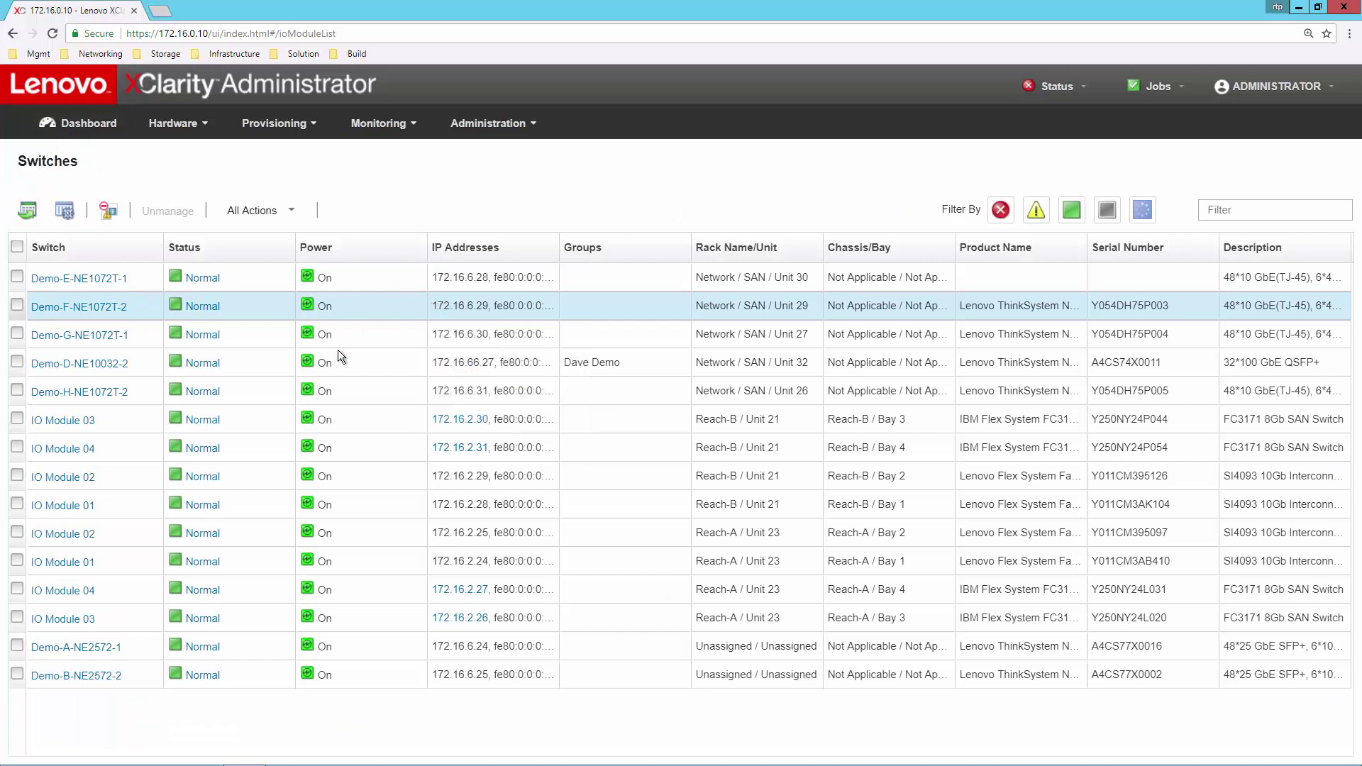
{"action": "left_click", "coordinate": [79, 675]}
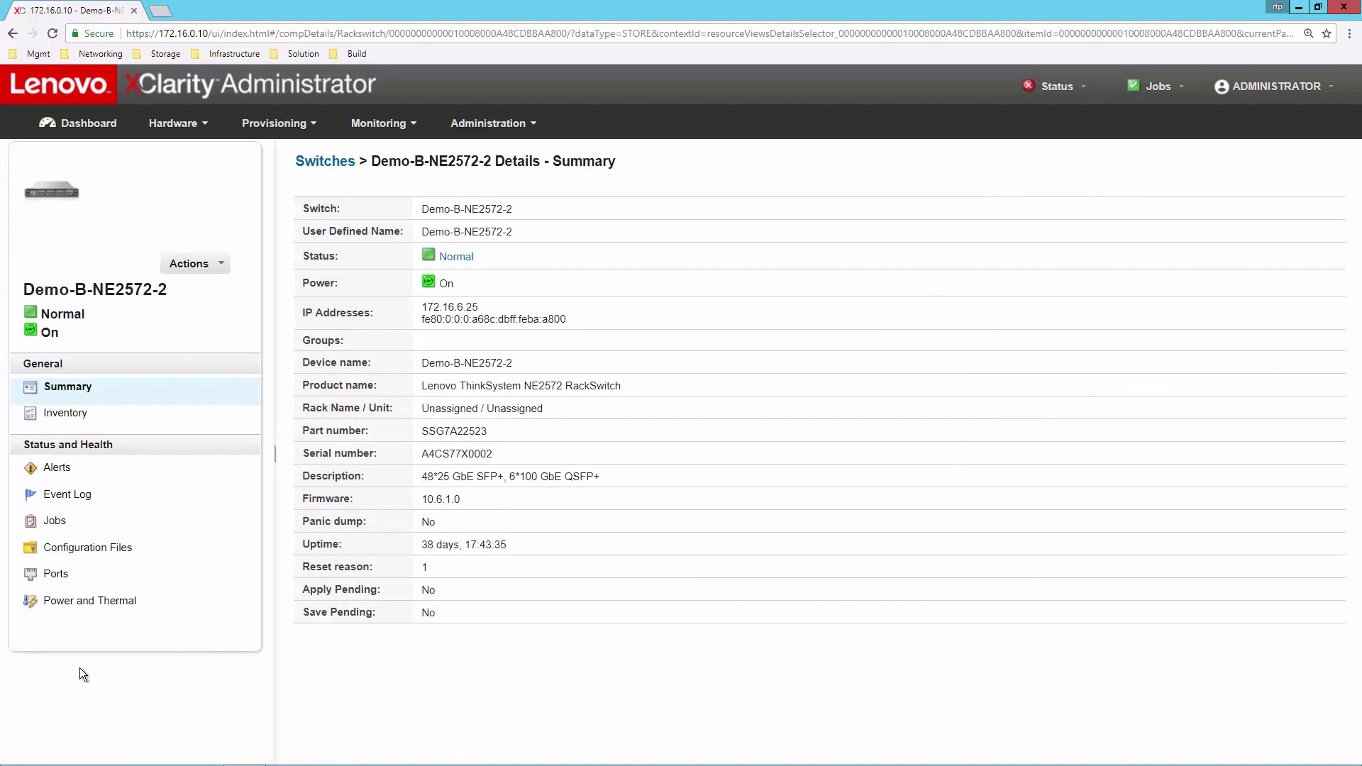
{"action": "left_click", "coordinate": [63, 577]}
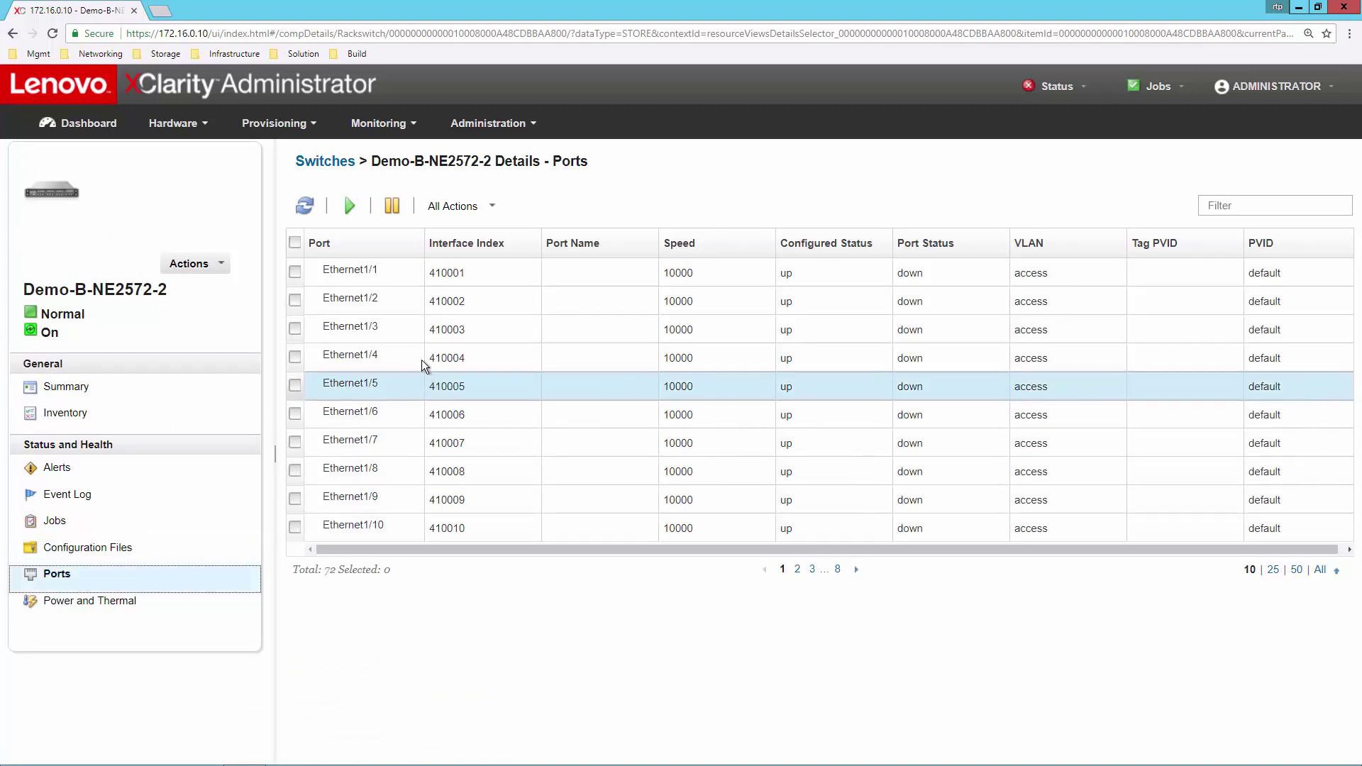
{"action": "left_click", "coordinate": [453, 207]}
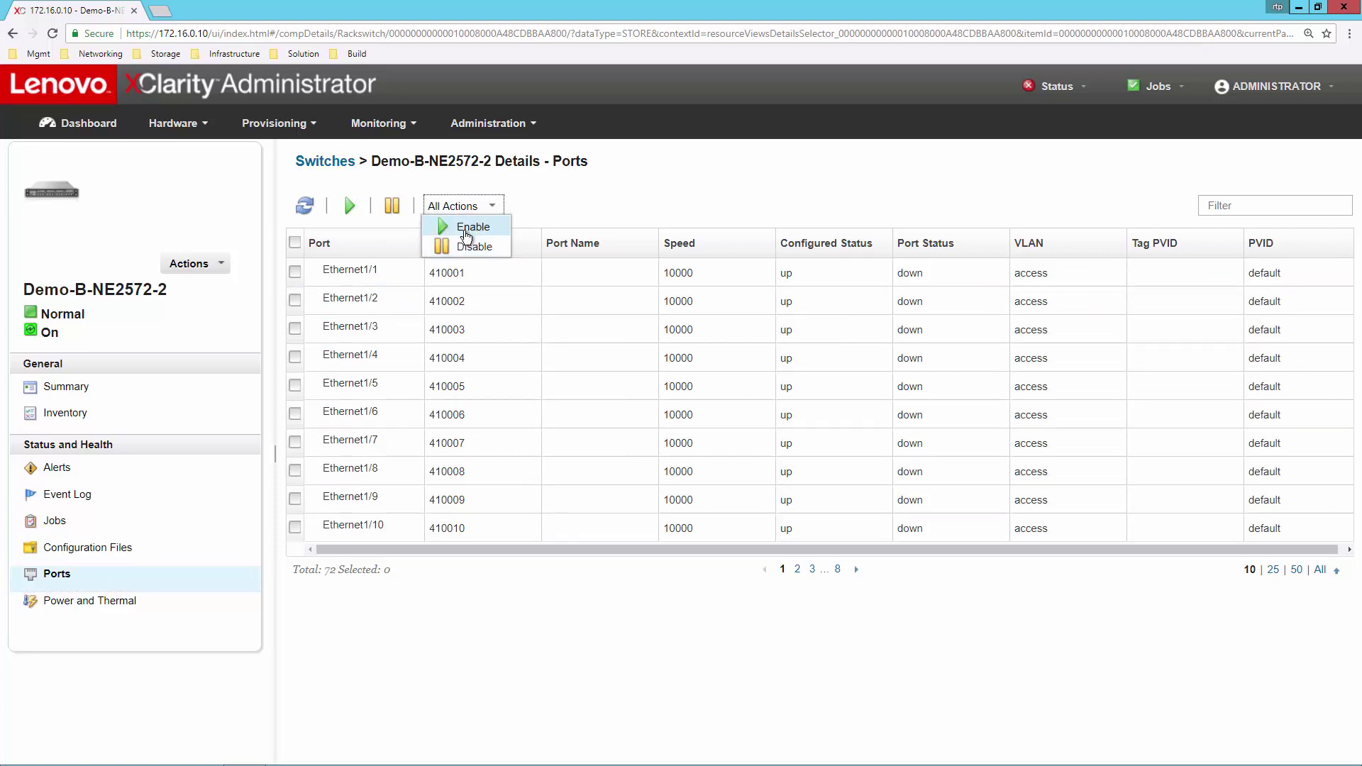
{"action": "left_click", "coordinate": [104, 131]}
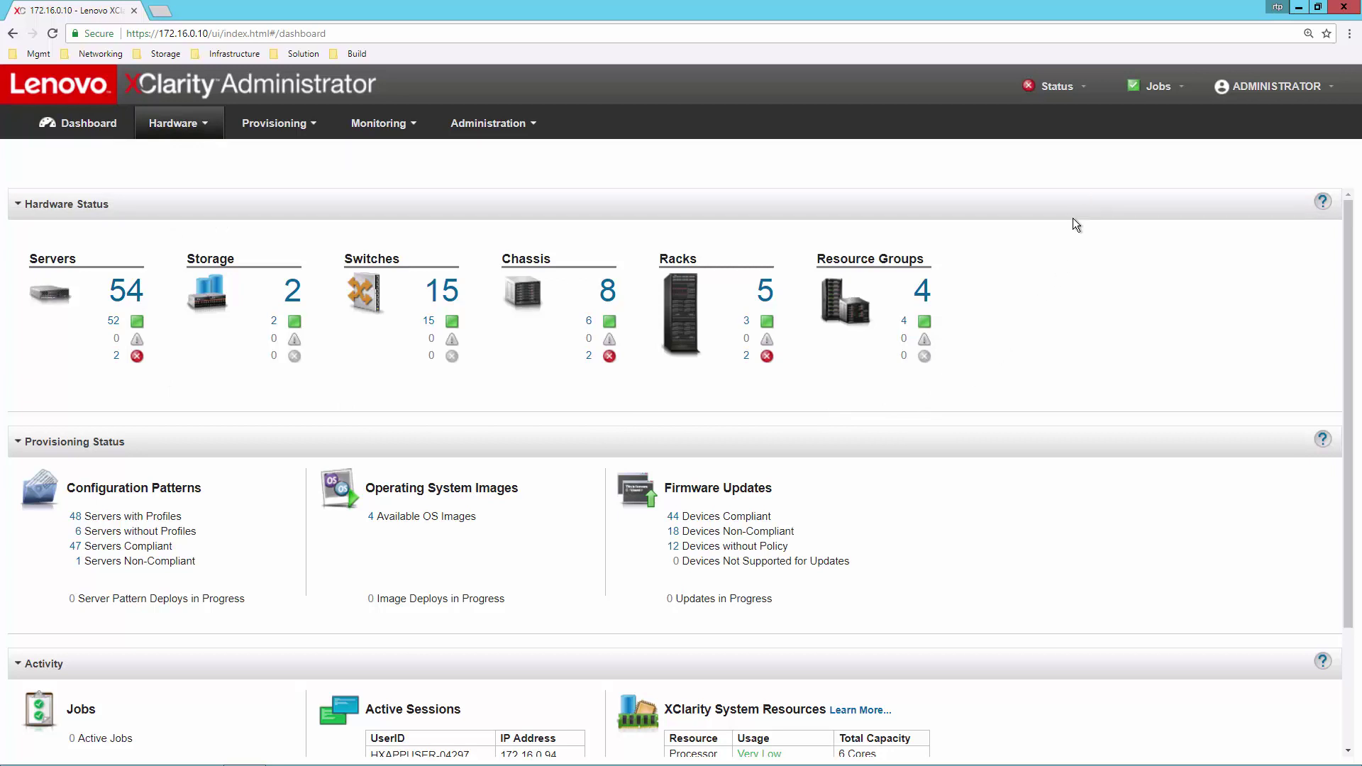
{"action": "left_click", "coordinate": [1087, 92]}
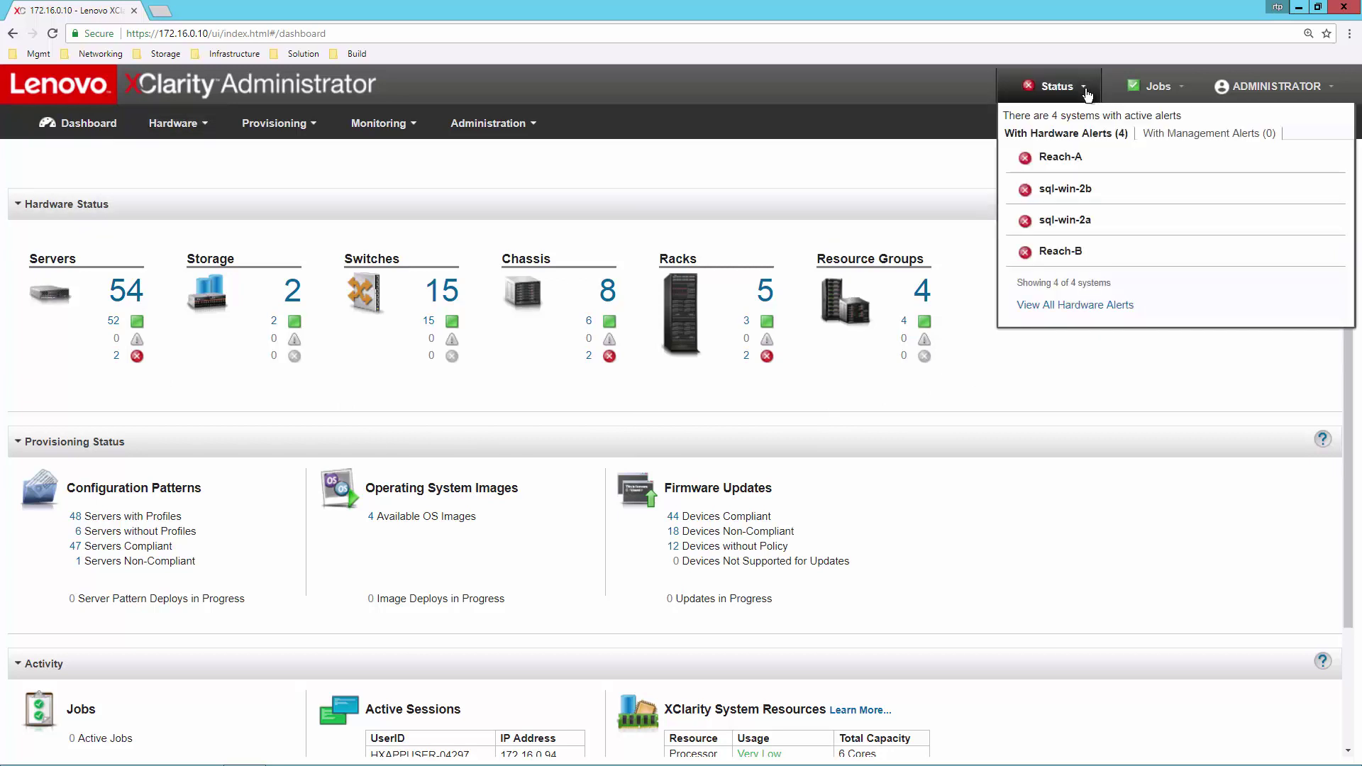
{"action": "mouse_move", "coordinate": [1073, 191]}
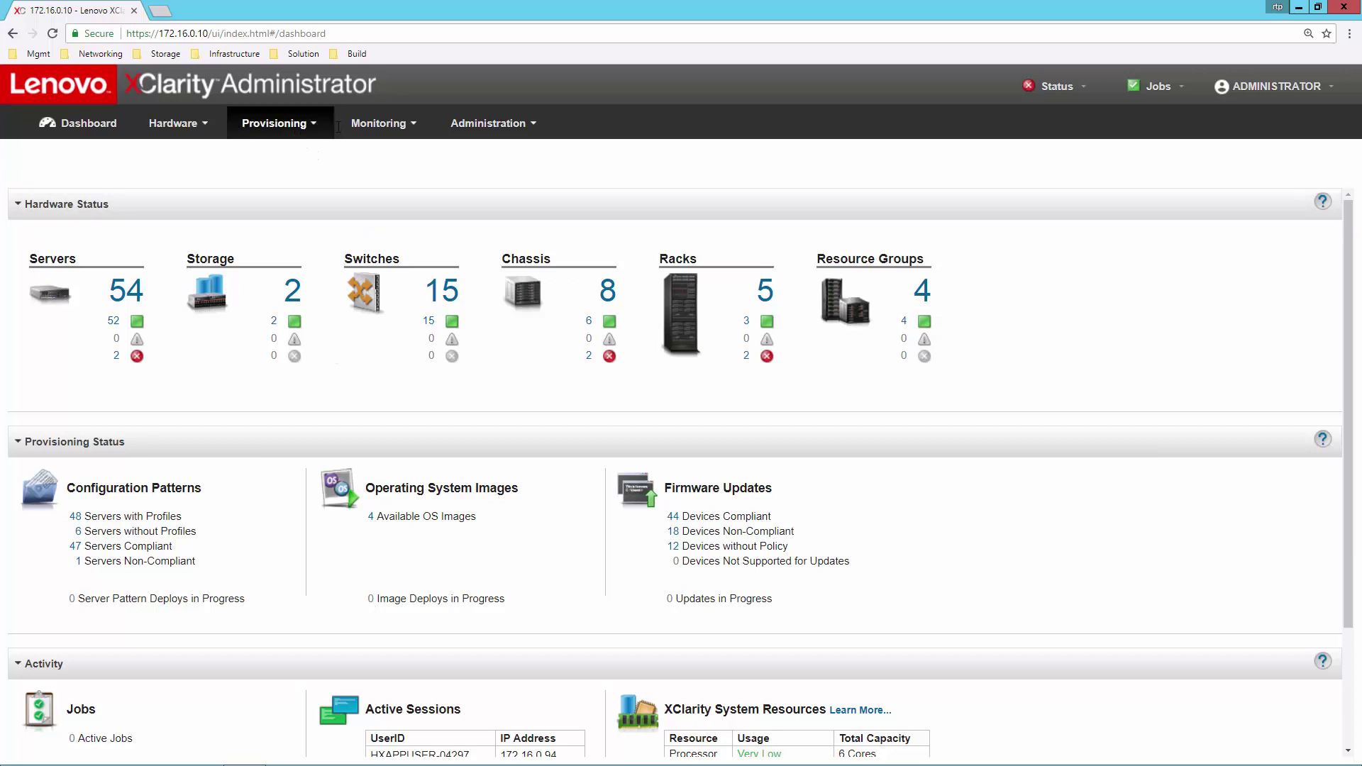
{"action": "left_click", "coordinate": [367, 136]}
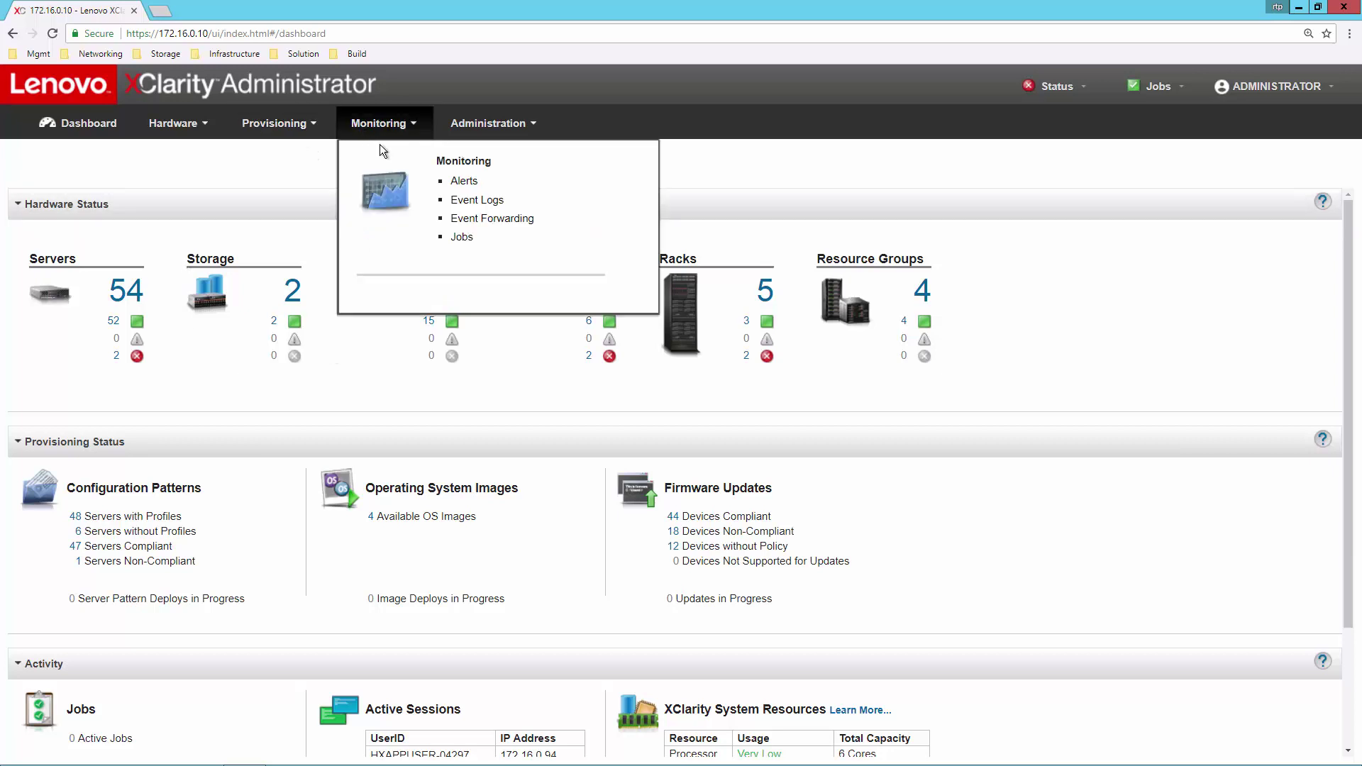
{"action": "left_click", "coordinate": [488, 220]}
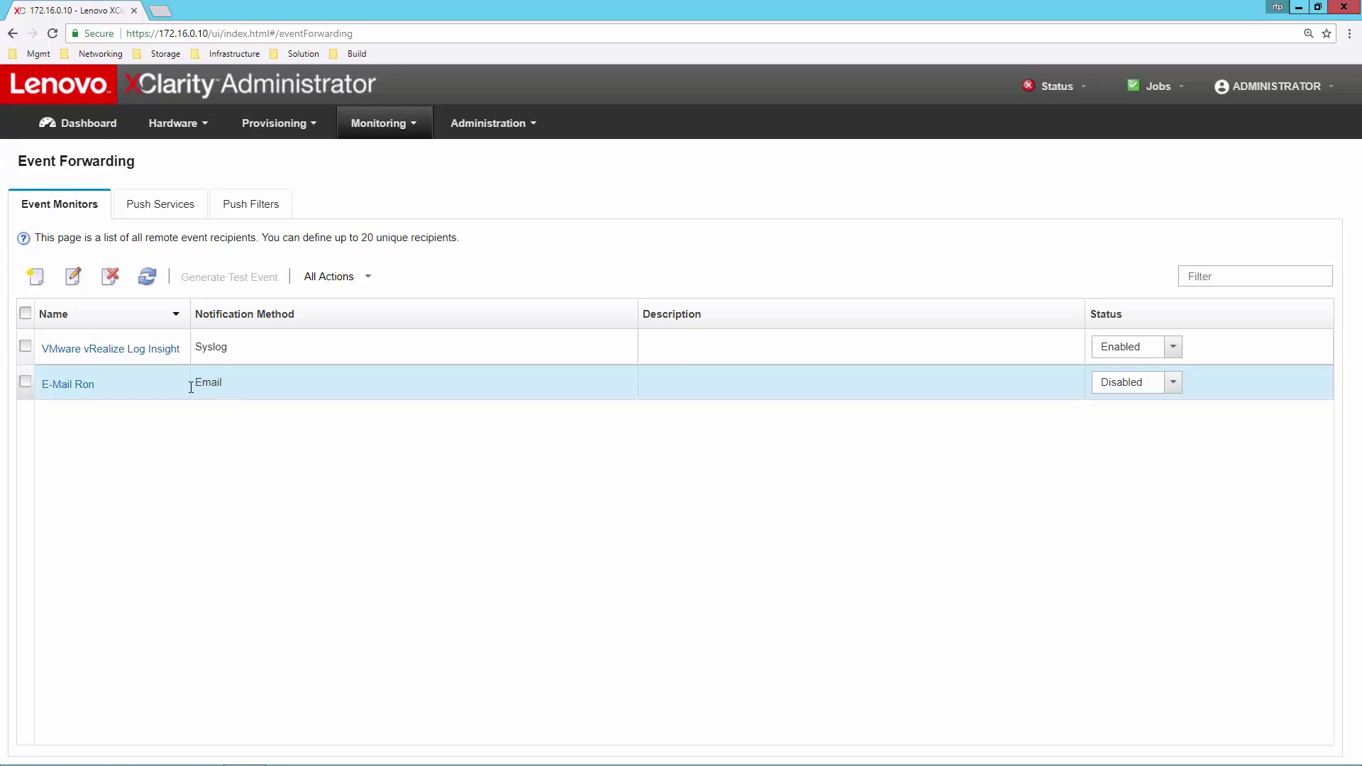
{"action": "left_click", "coordinate": [69, 387]}
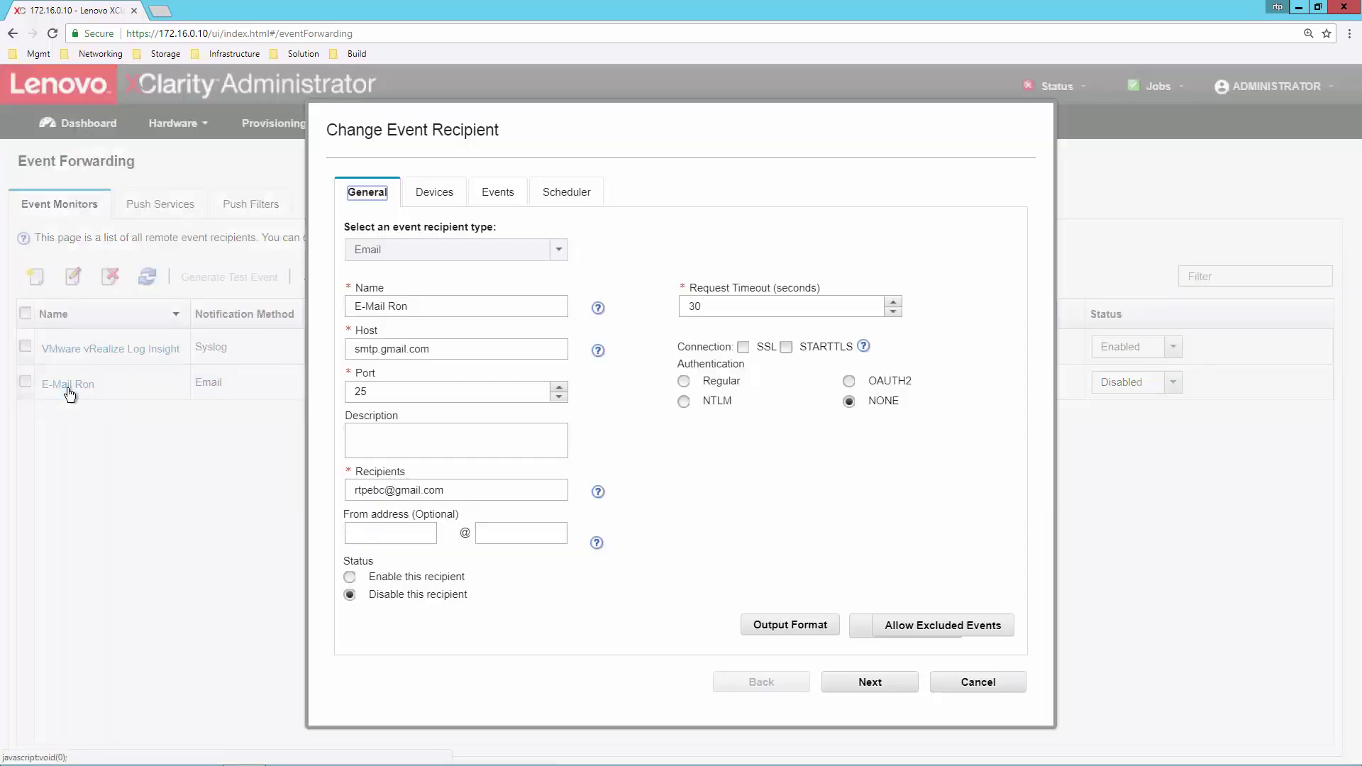
{"action": "left_click", "coordinate": [435, 197]}
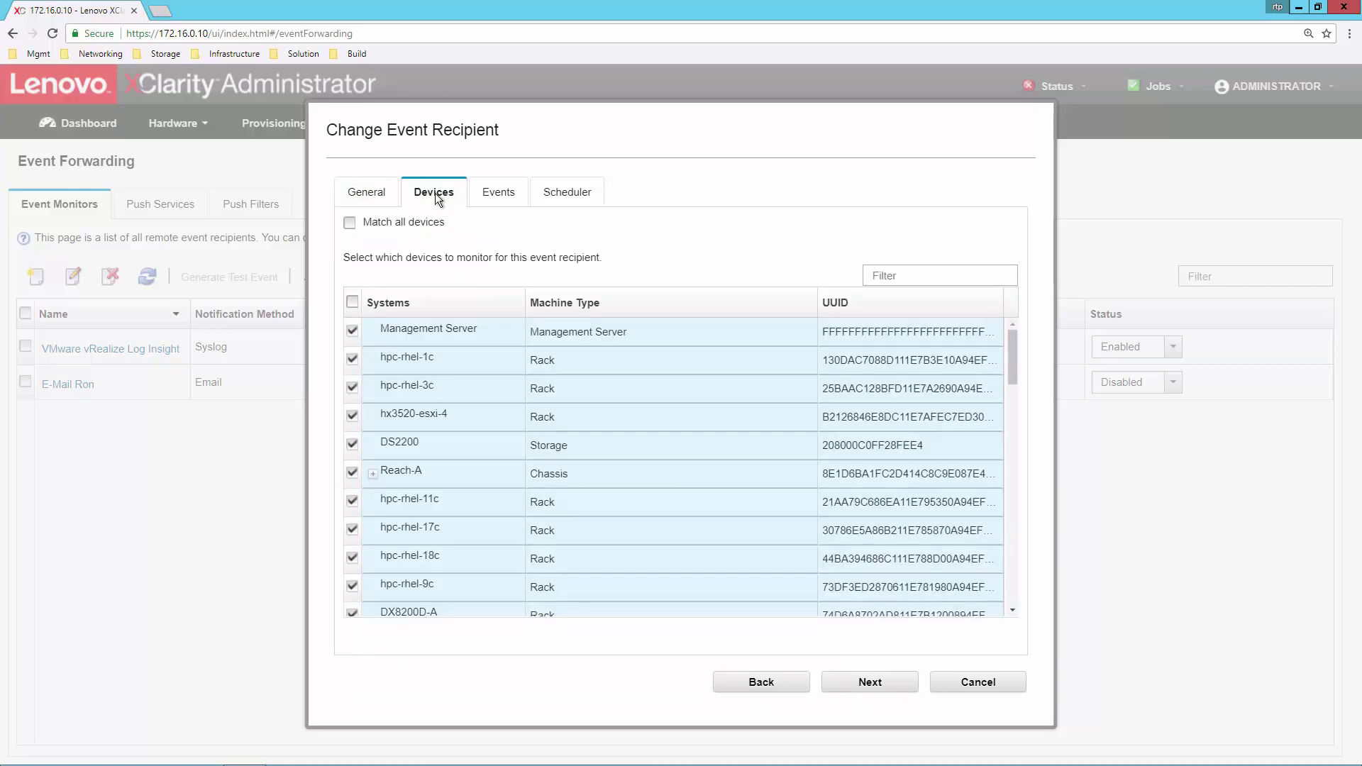
{"action": "left_click", "coordinate": [489, 198]}
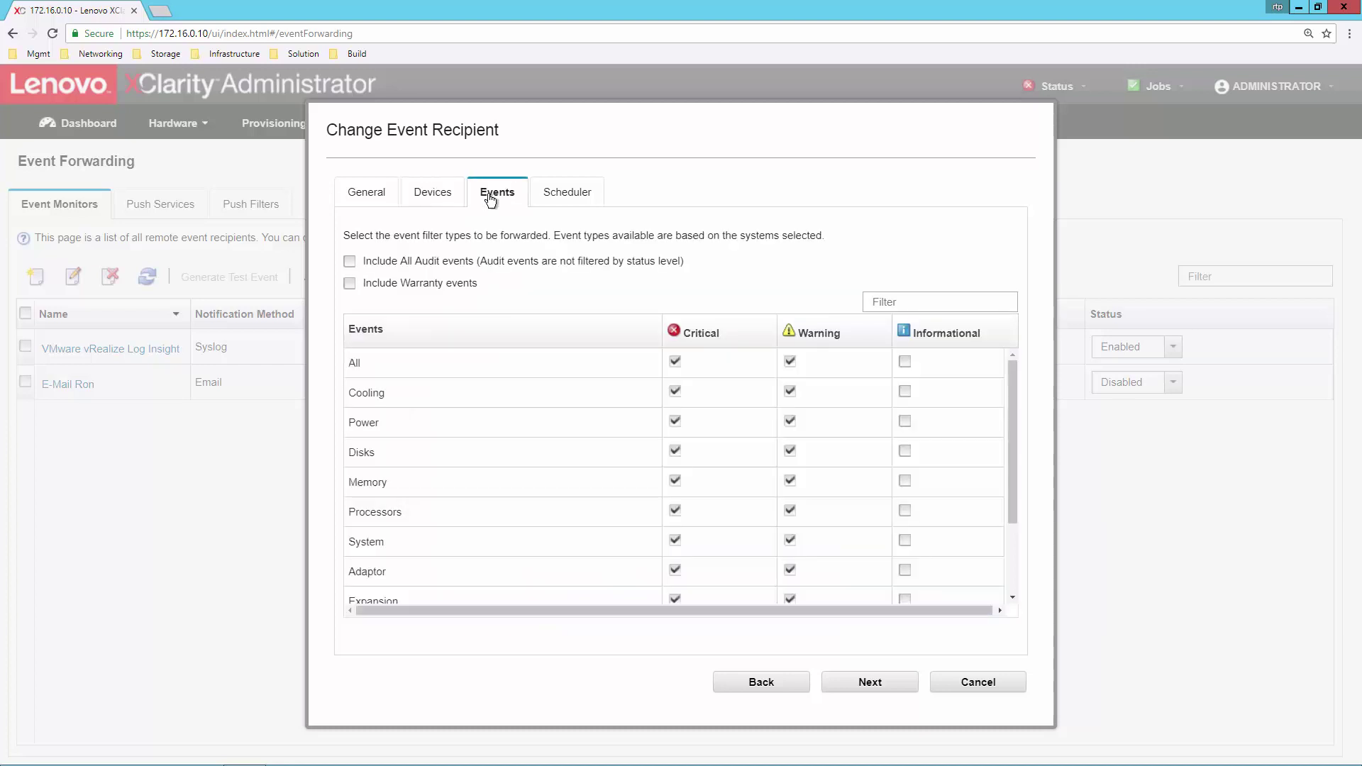
{"action": "left_click", "coordinate": [562, 194]}
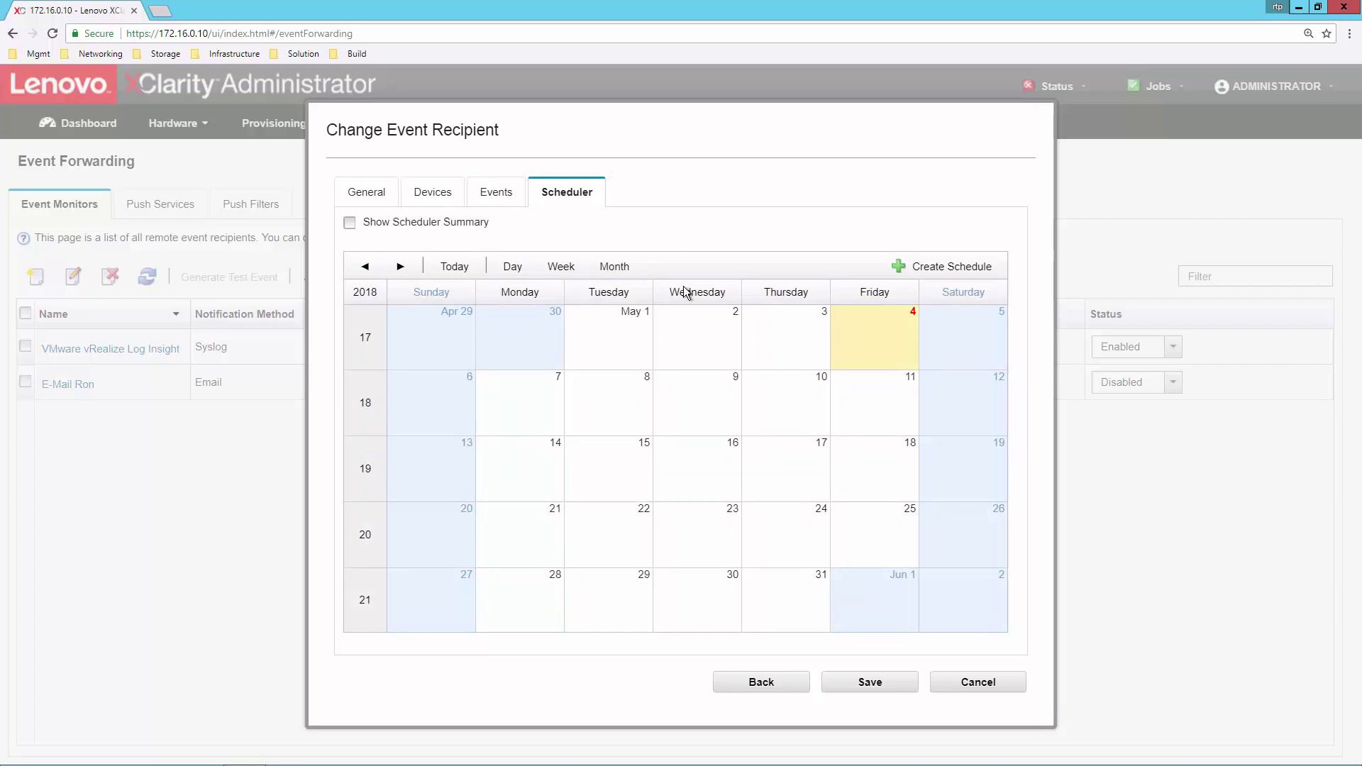
{"action": "left_click", "coordinate": [967, 688]}
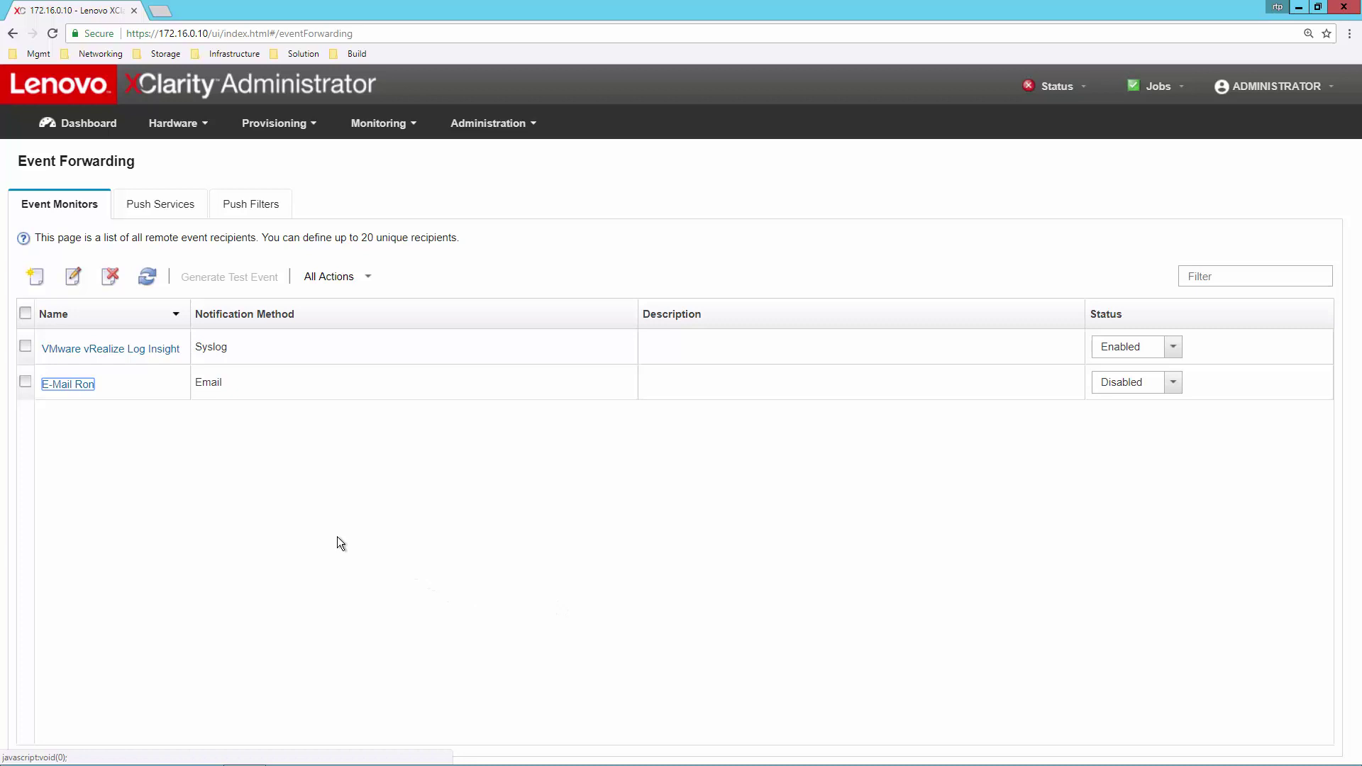
Step: From the dashboard, go to Provisioning > Patterns, select Demo VMware Server and edit it
{"action": "left_click", "coordinate": [101, 131]}
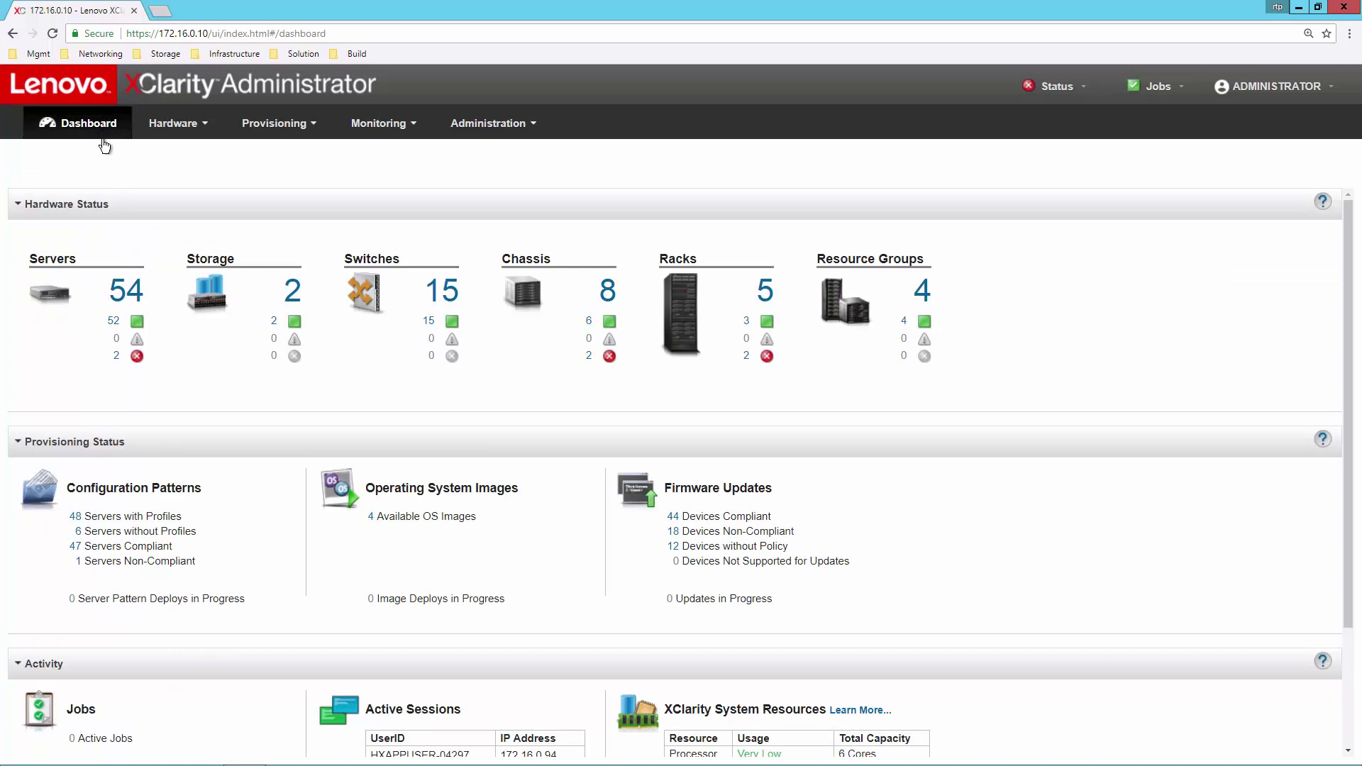
{"action": "left_click", "coordinate": [298, 138]}
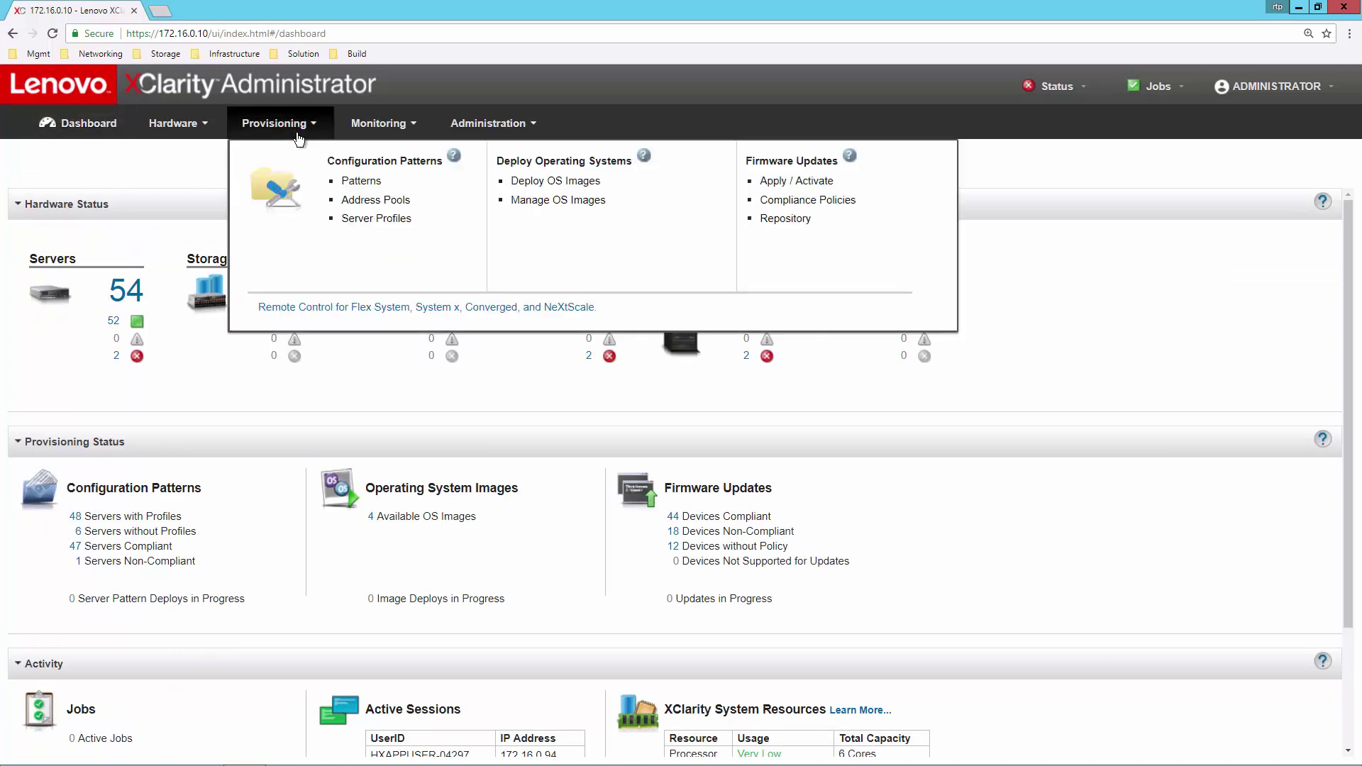
{"action": "left_click", "coordinate": [363, 183]}
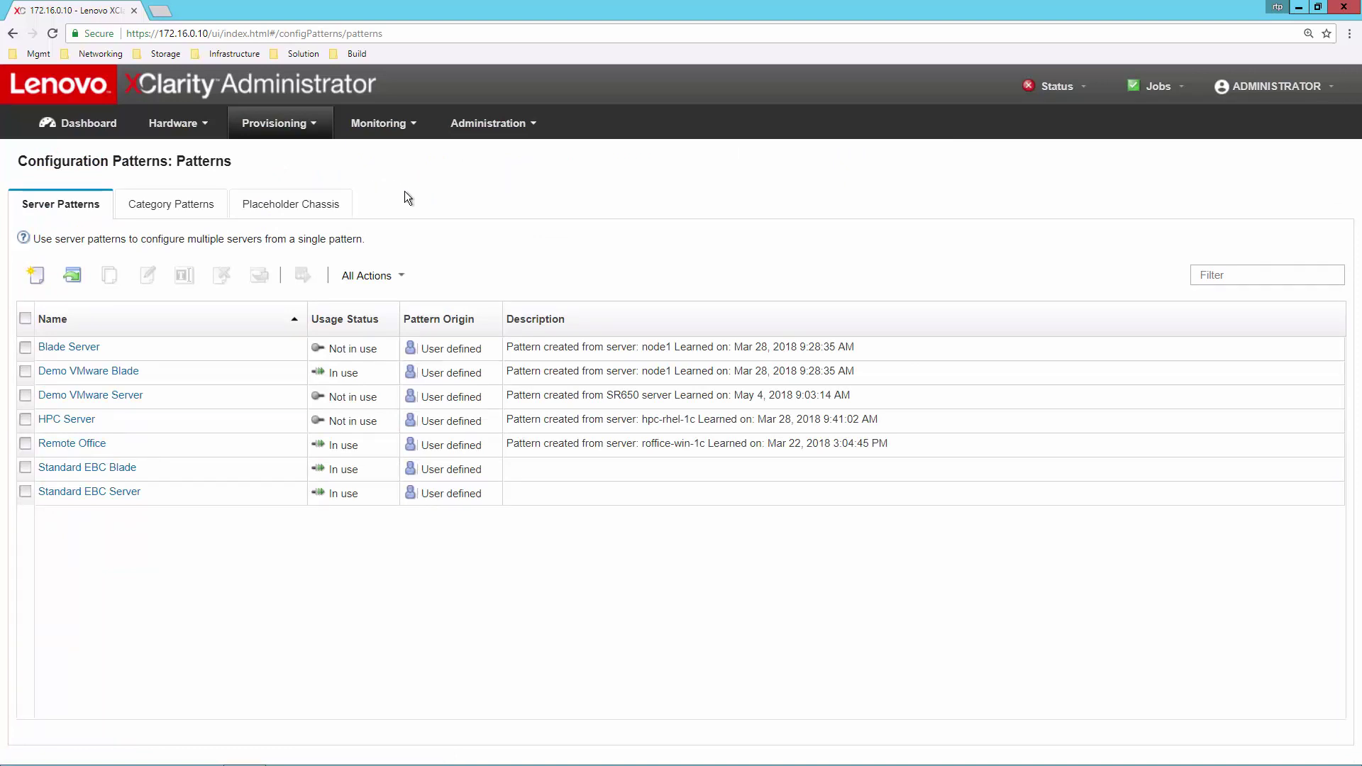
{"action": "left_click", "coordinate": [25, 396]}
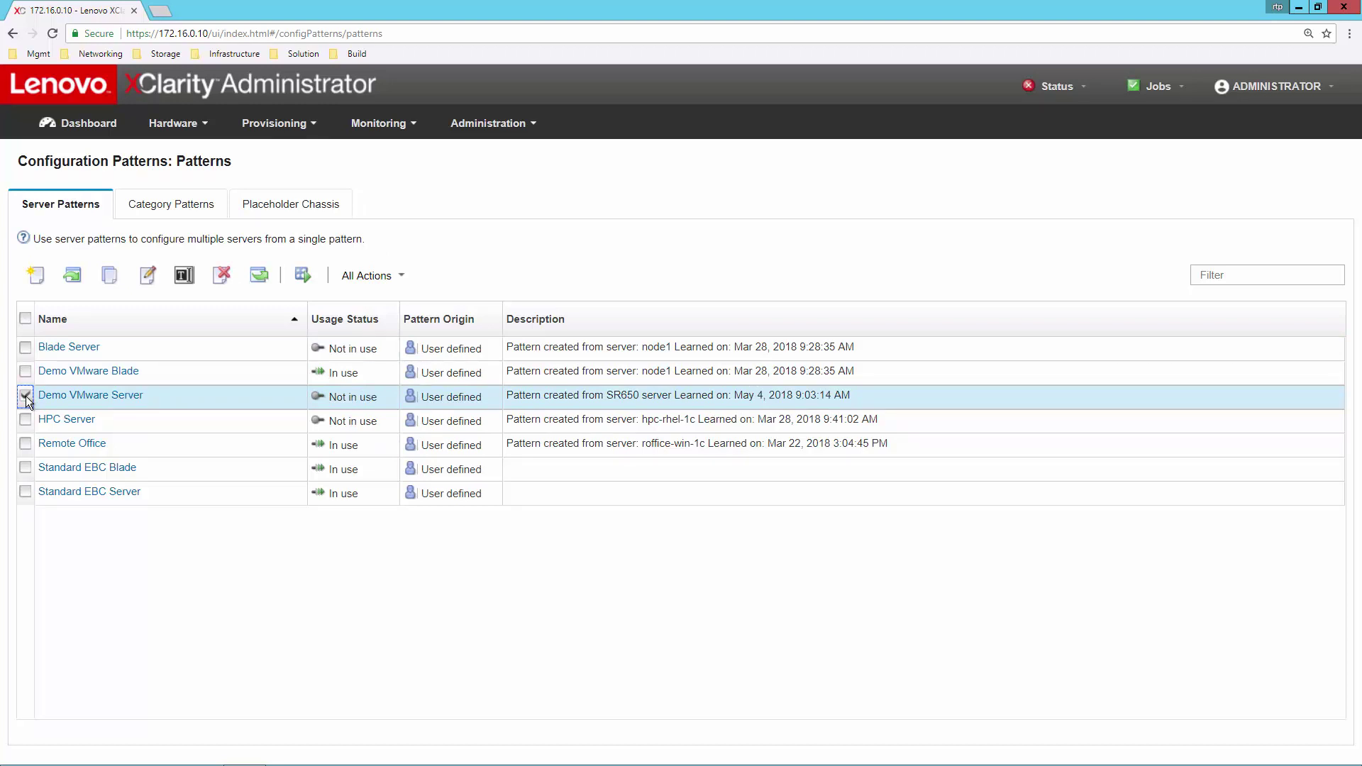
{"action": "left_click", "coordinate": [148, 277]}
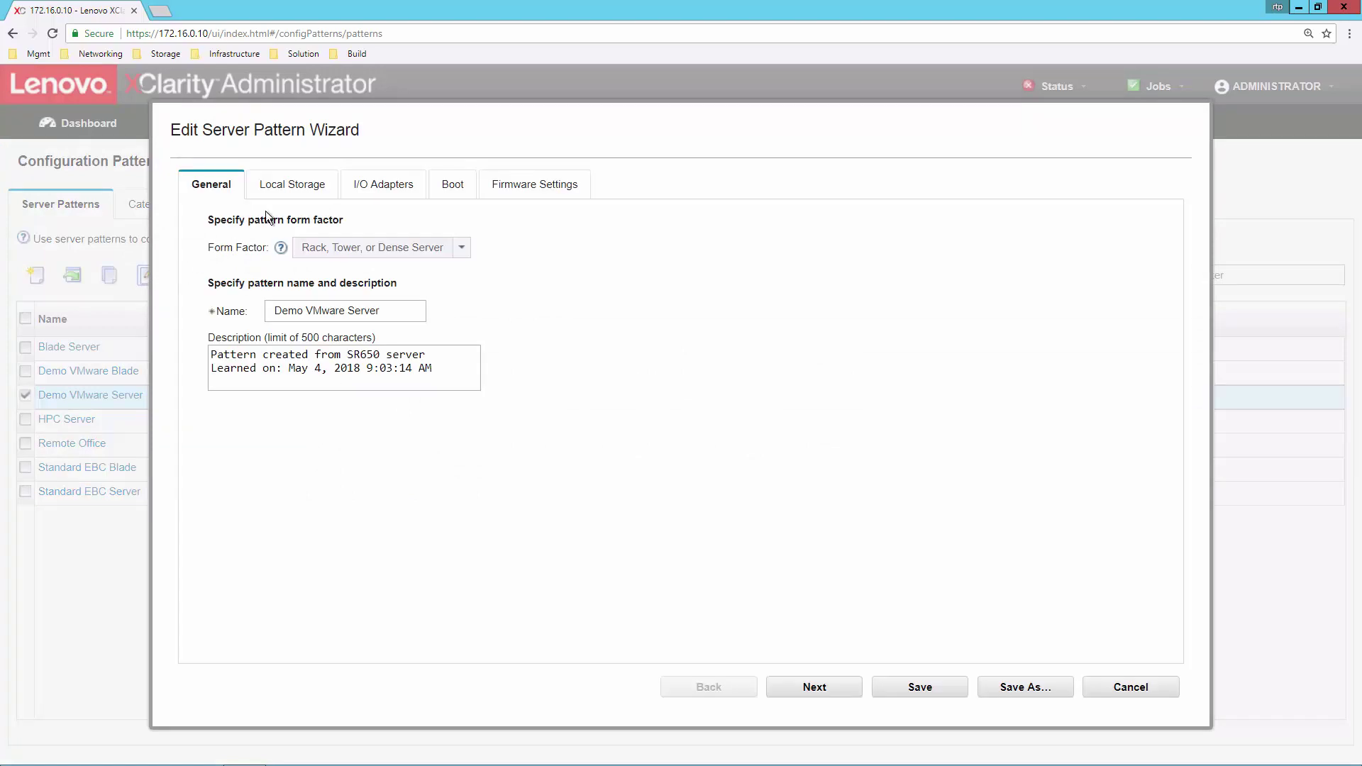
Step: Browse the pattern's Local Storage, I/O Adapters and Firmware Settings tabs
{"action": "left_click", "coordinate": [291, 186]}
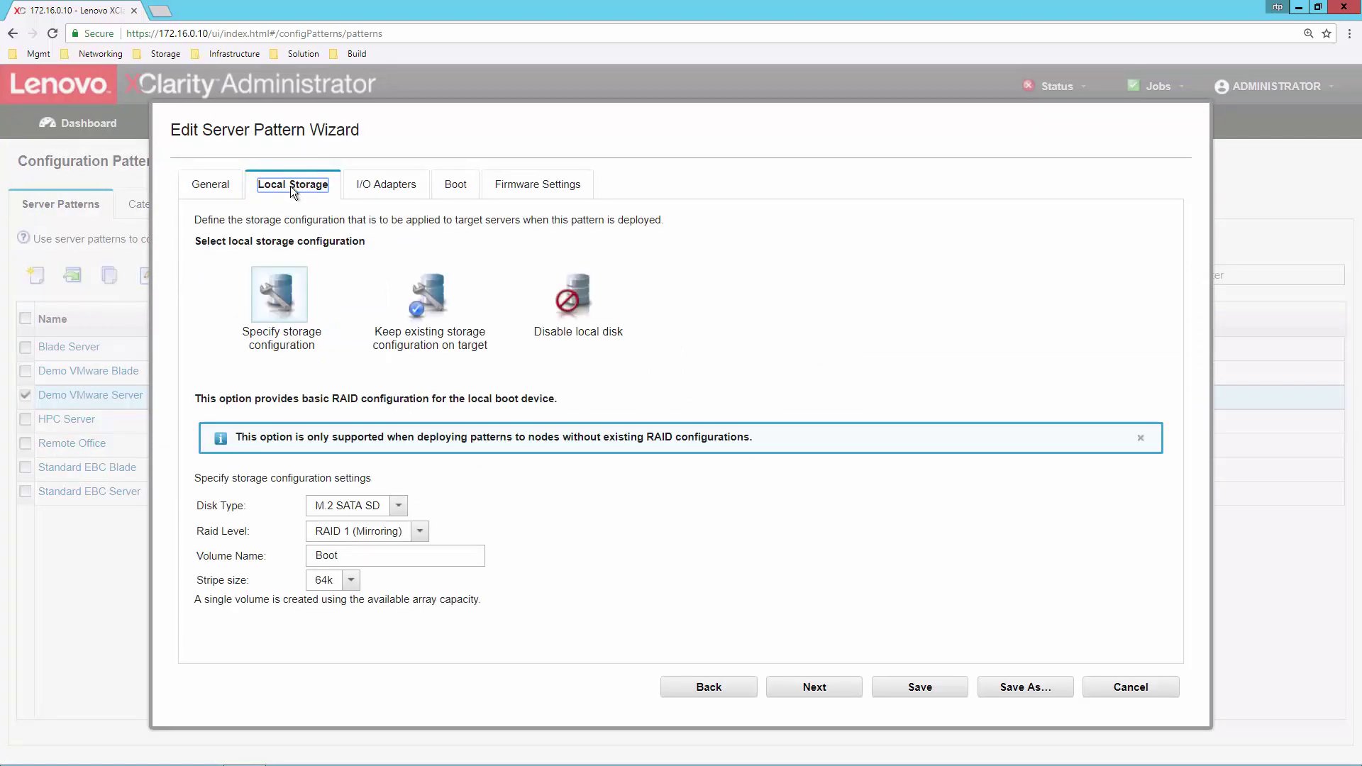
{"action": "left_click", "coordinate": [397, 186]}
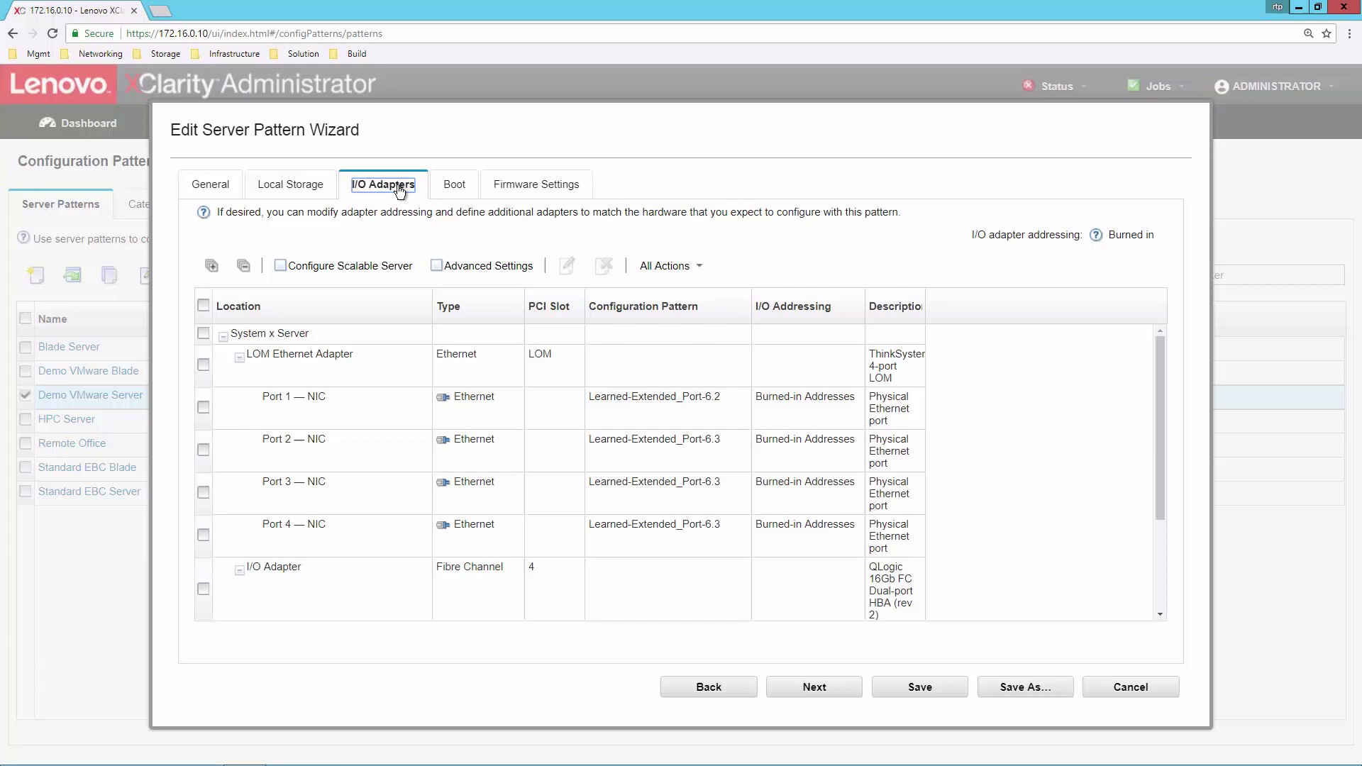
{"action": "scroll", "coordinate": [398, 422], "scroll_direction": "down", "scroll_amount": 1}
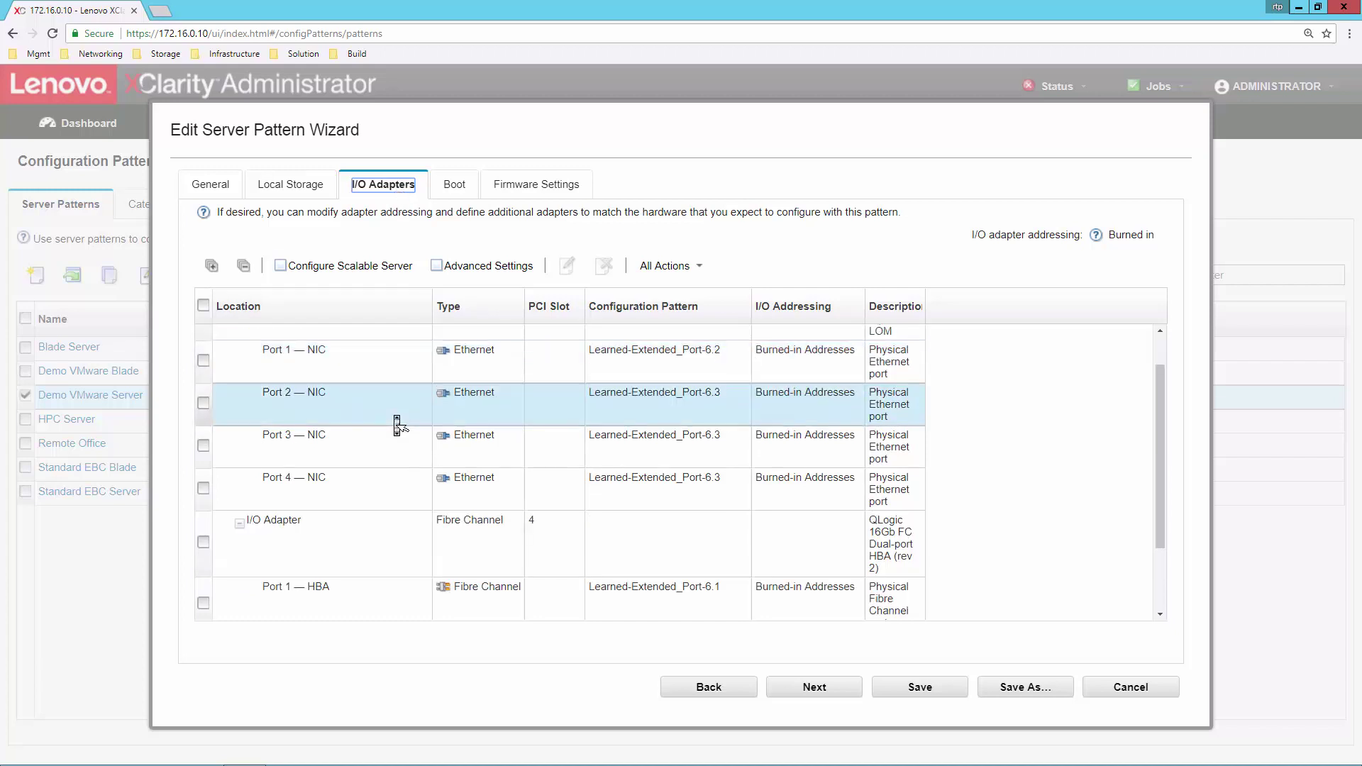
{"action": "scroll", "coordinate": [397, 424], "scroll_direction": "down", "scroll_amount": 2}
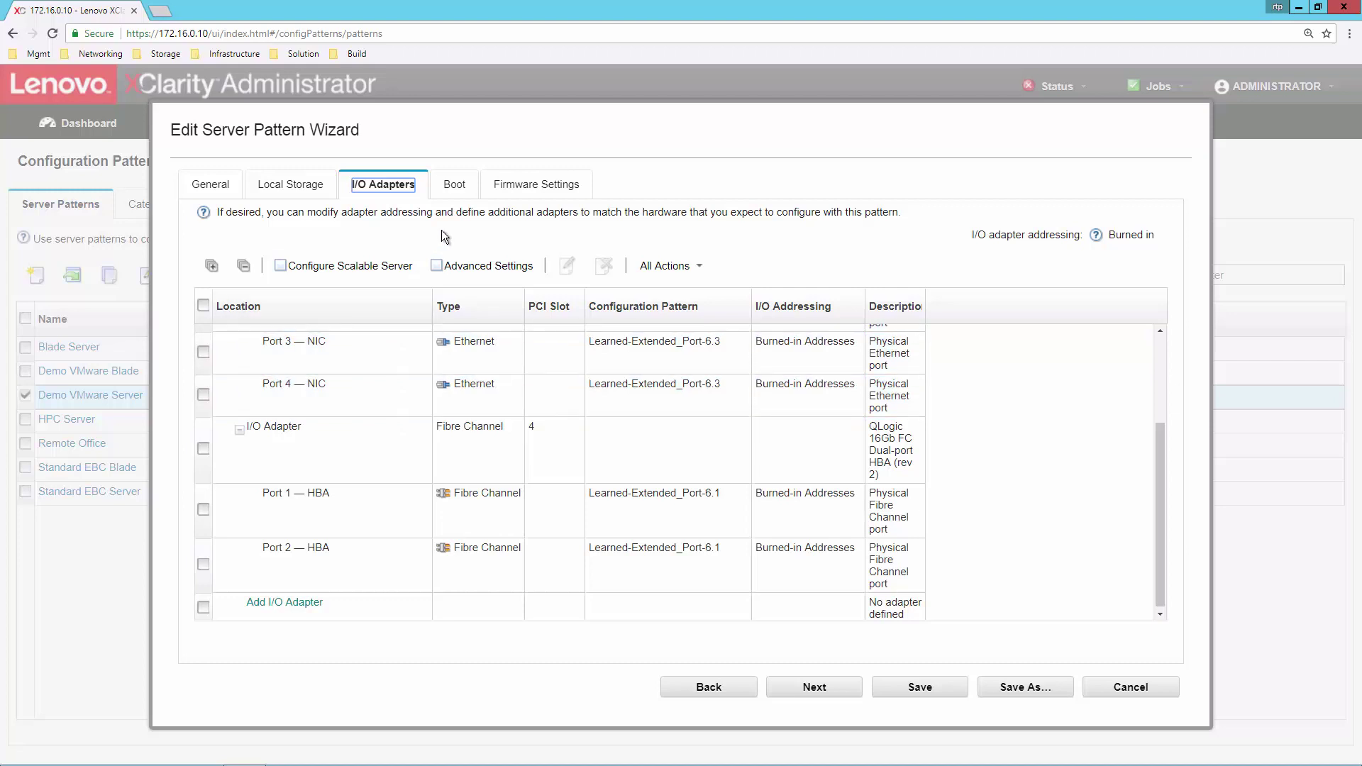
{"action": "left_click", "coordinate": [511, 186]}
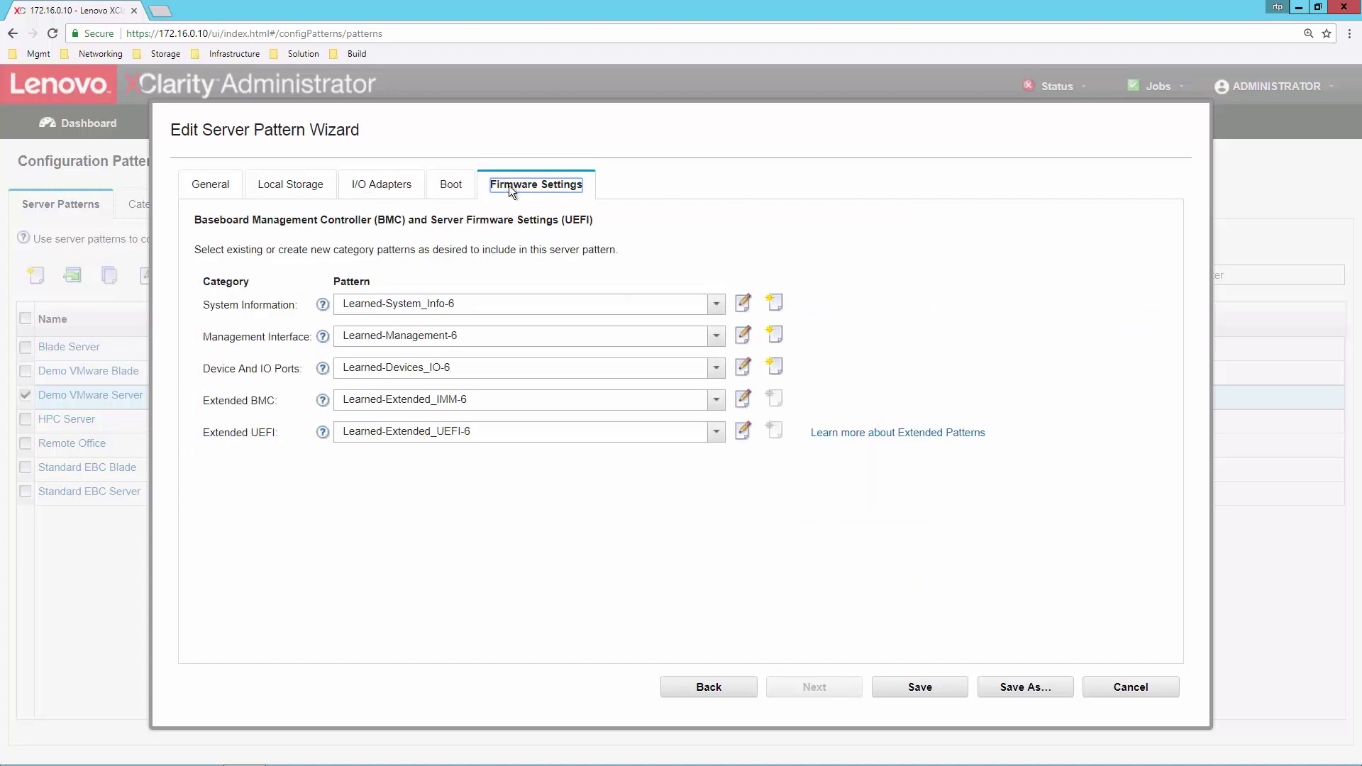
Step: Open and cancel the Extended UEFI editor, then cancel the wizard, discarding changes
{"action": "left_click", "coordinate": [743, 430]}
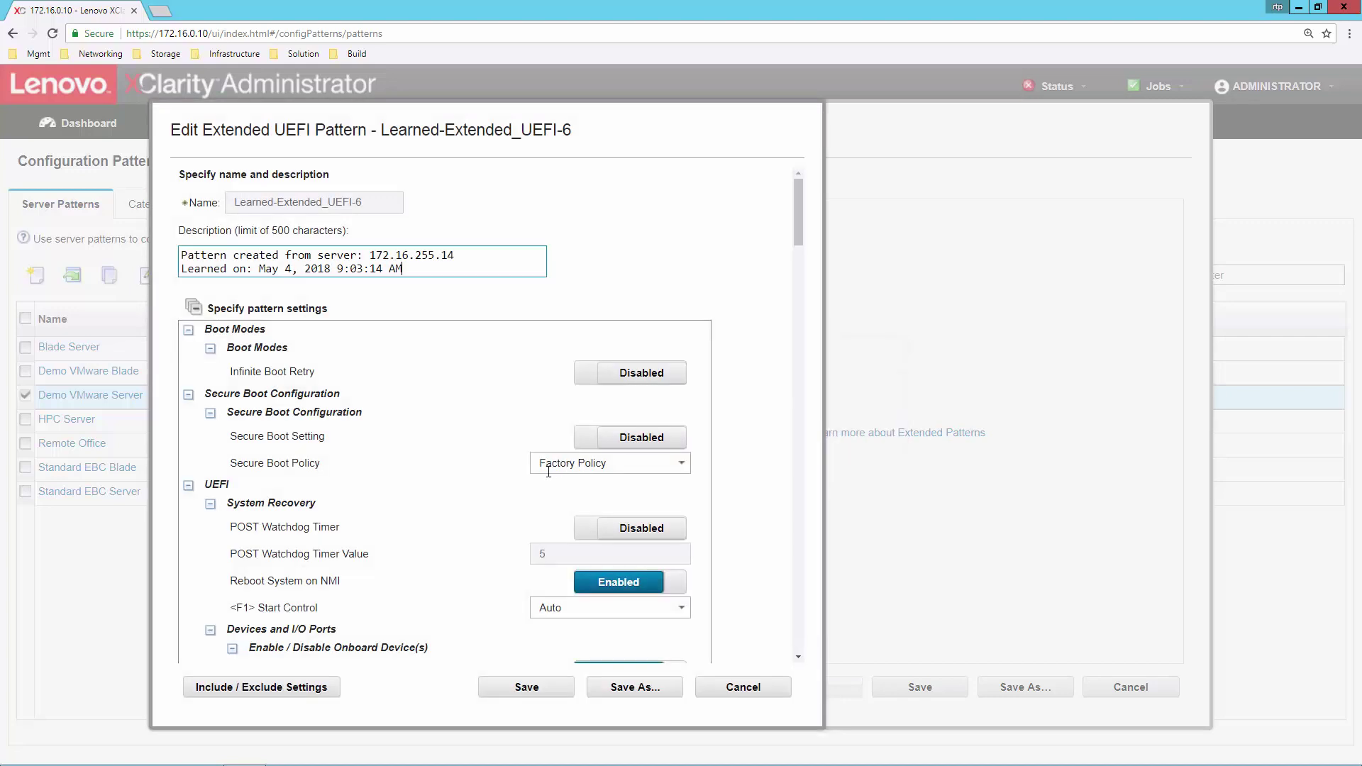
{"action": "scroll", "coordinate": [481, 443], "scroll_direction": "down", "scroll_amount": 7}
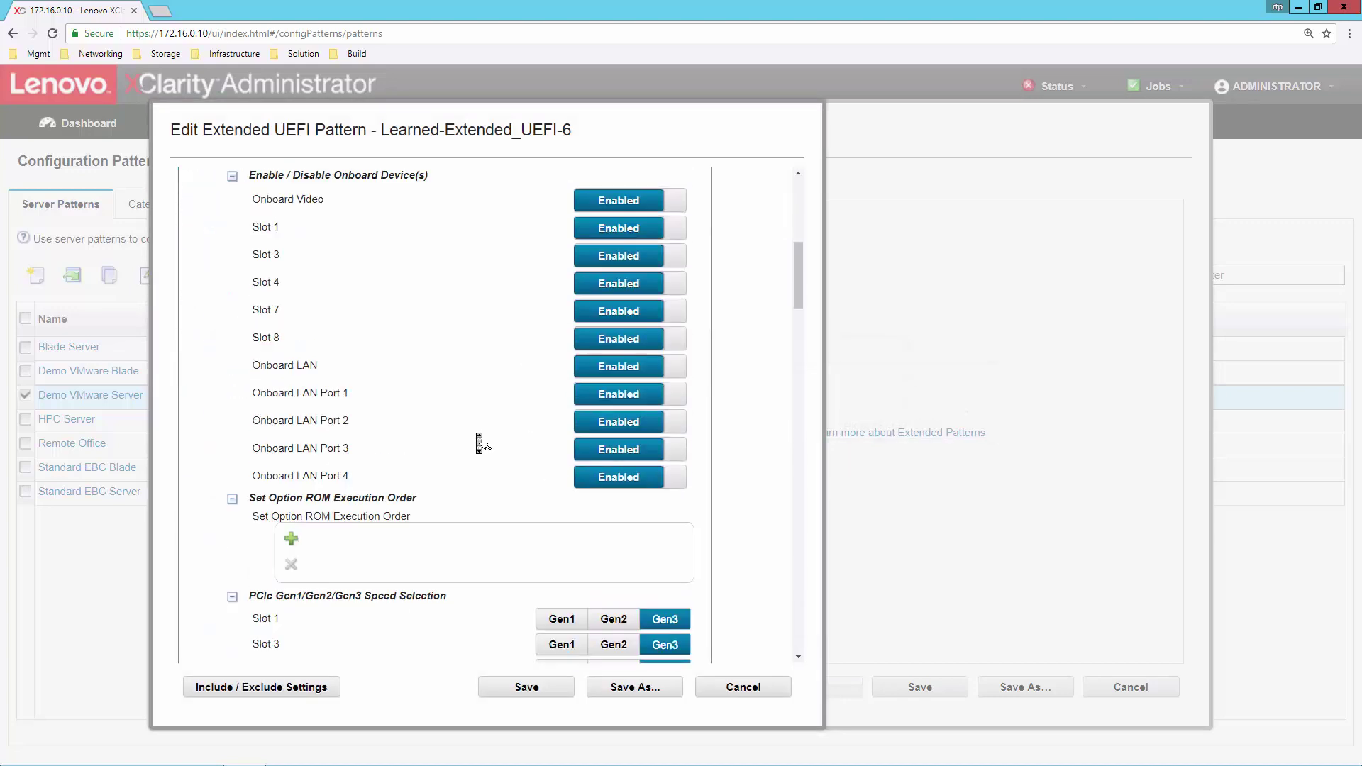
{"action": "left_click", "coordinate": [761, 693]}
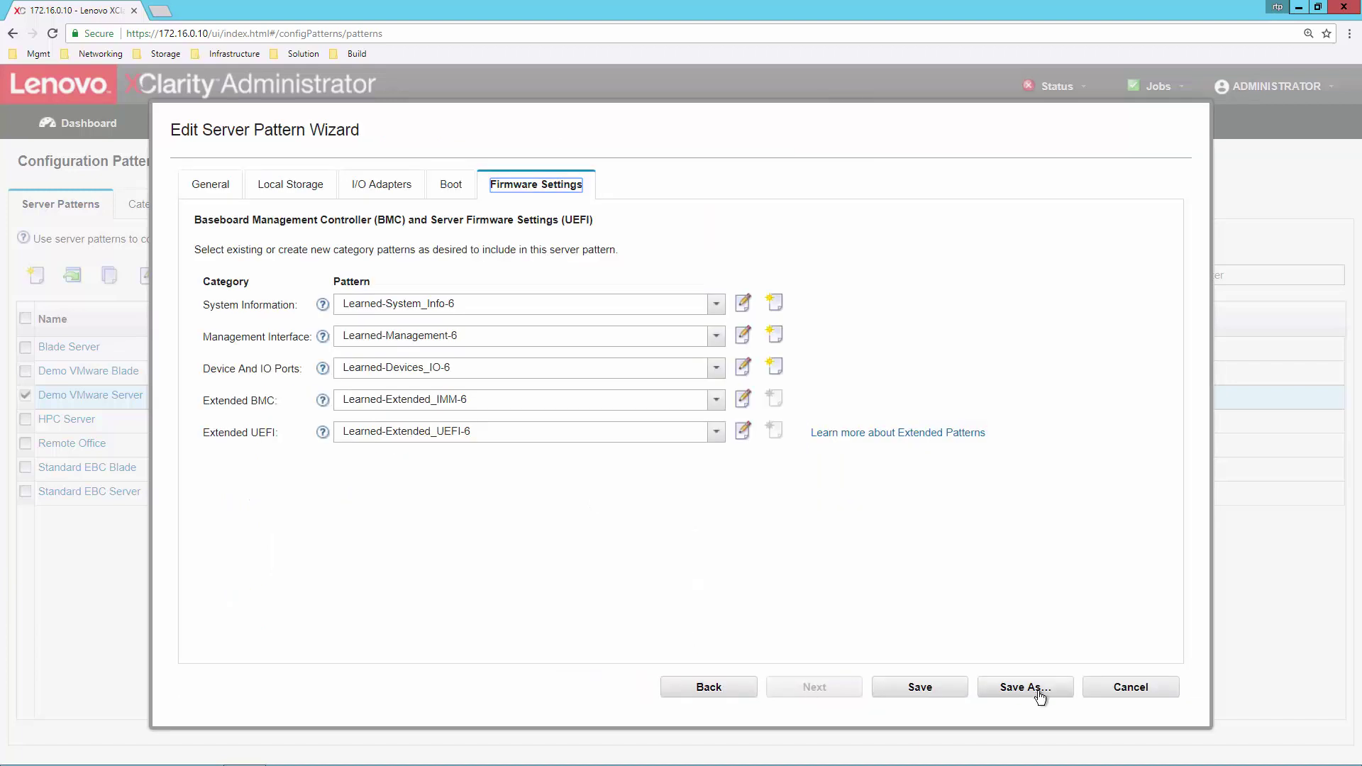
{"action": "left_click", "coordinate": [1102, 689]}
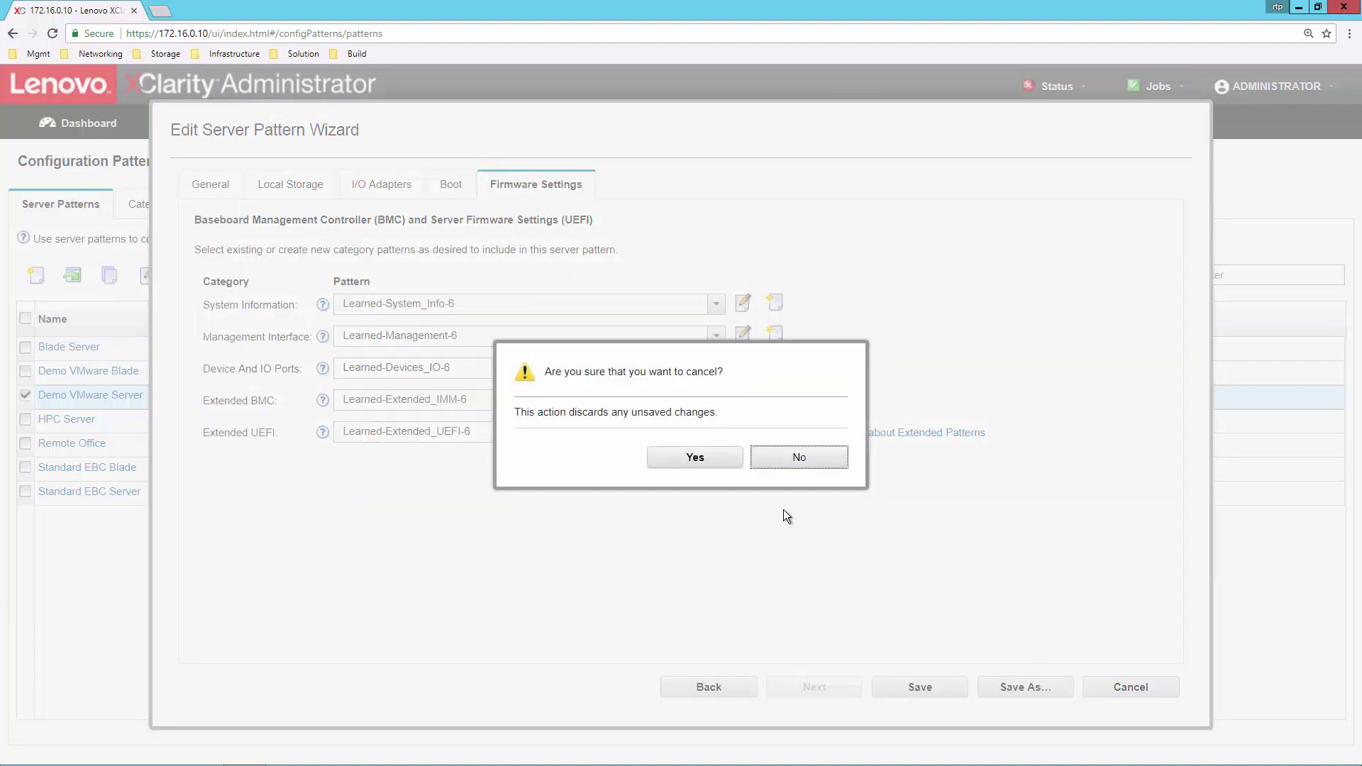
{"action": "left_click", "coordinate": [696, 458]}
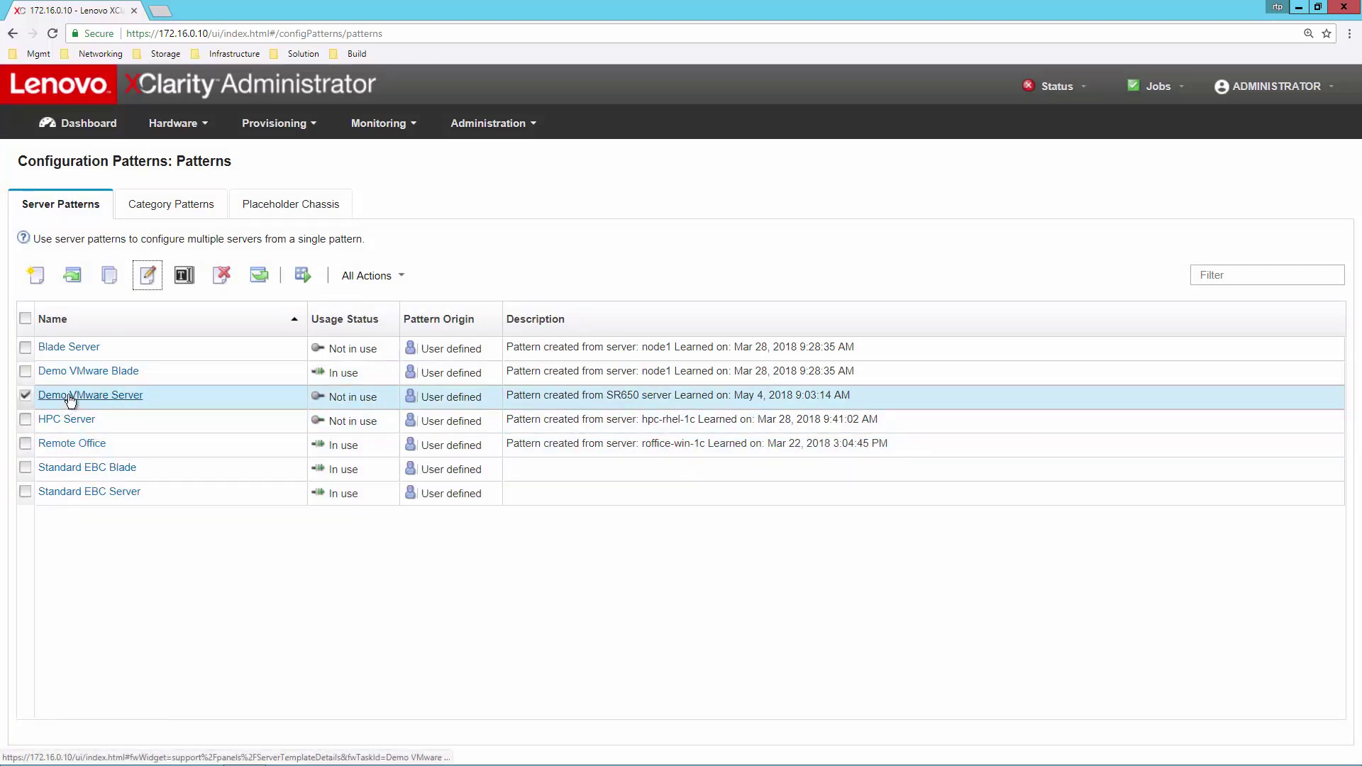
{"action": "left_click", "coordinate": [304, 276]}
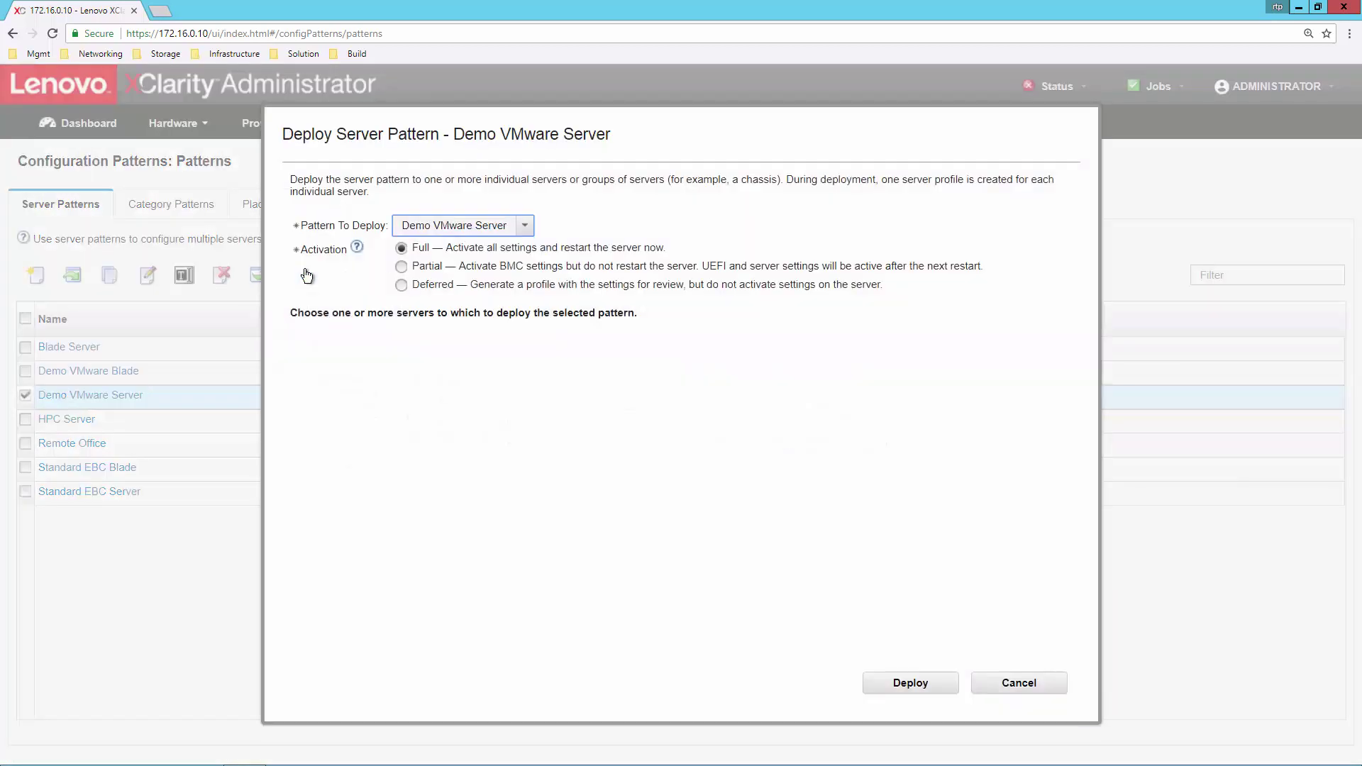
{"action": "left_click", "coordinate": [871, 358]}
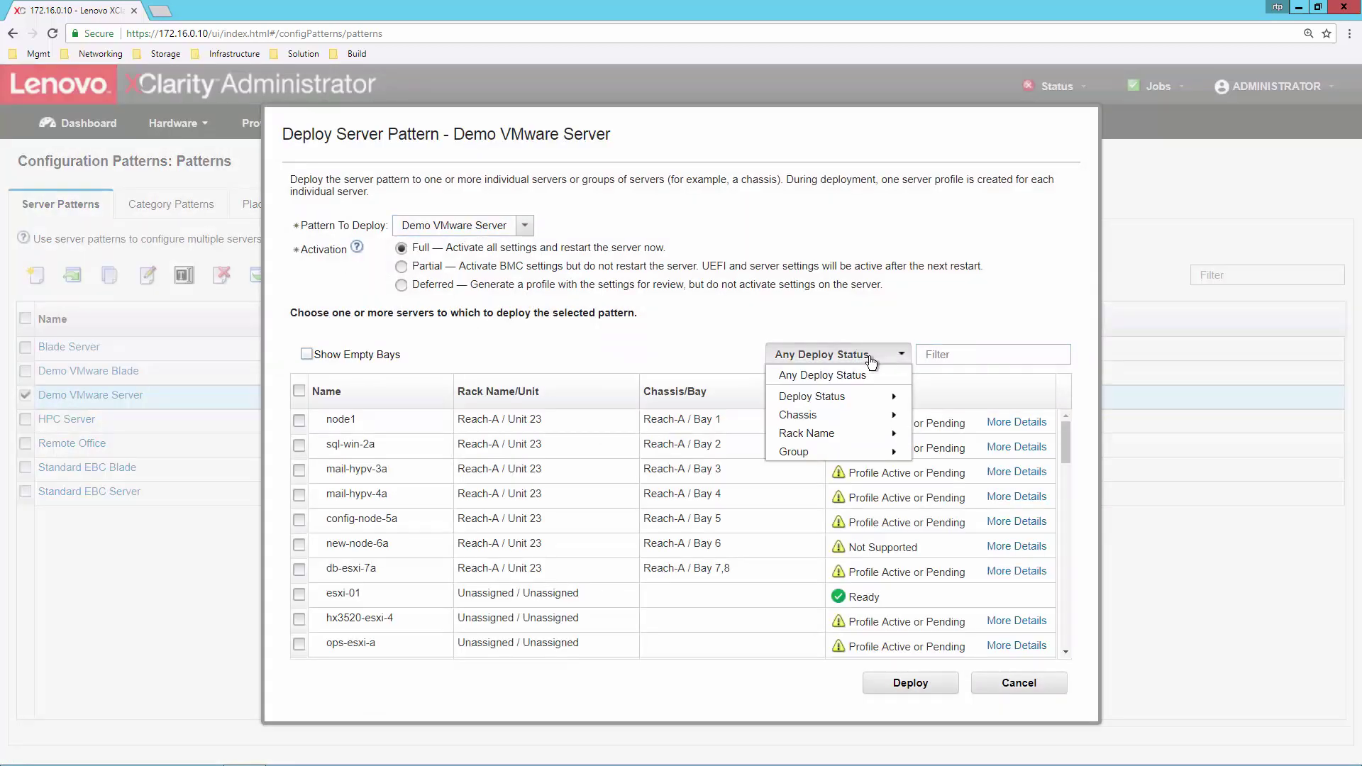
{"action": "mouse_move", "coordinate": [856, 406]}
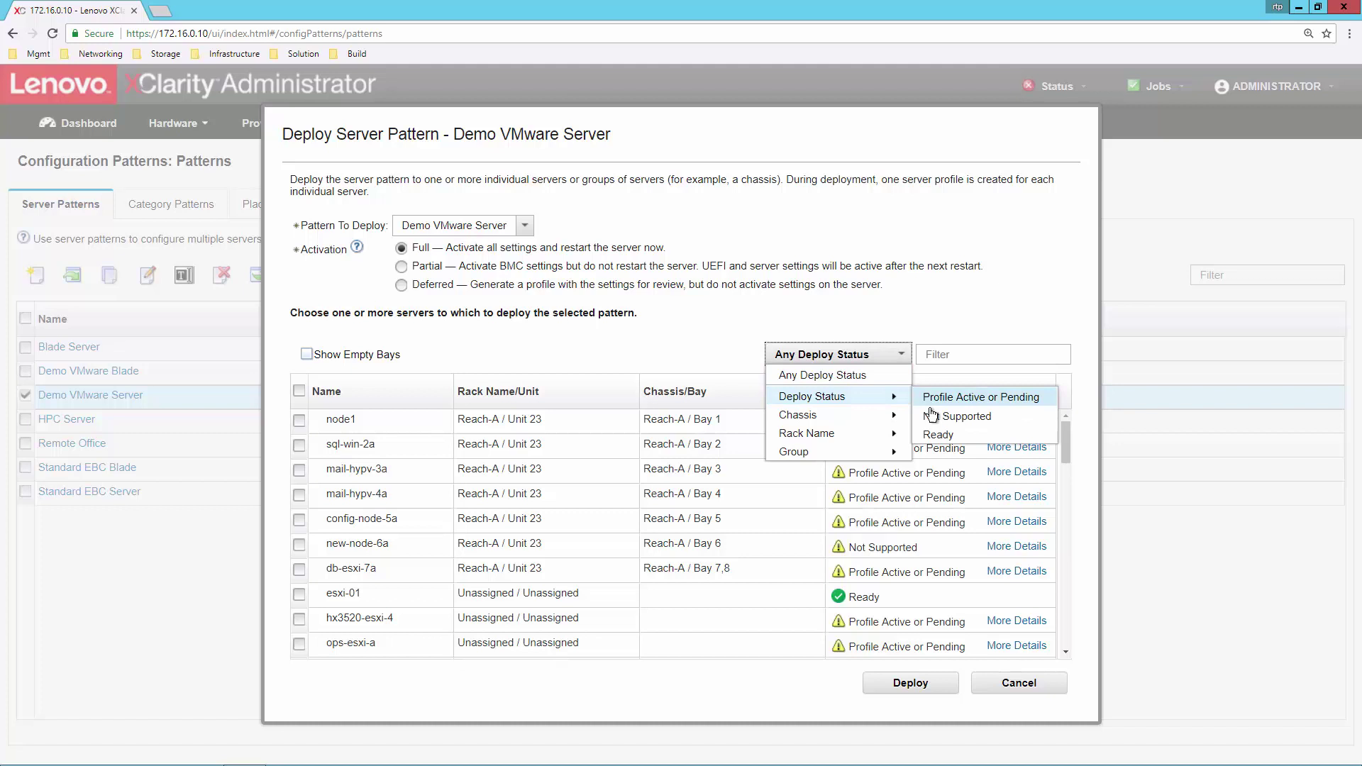
{"action": "left_click", "coordinate": [938, 435]}
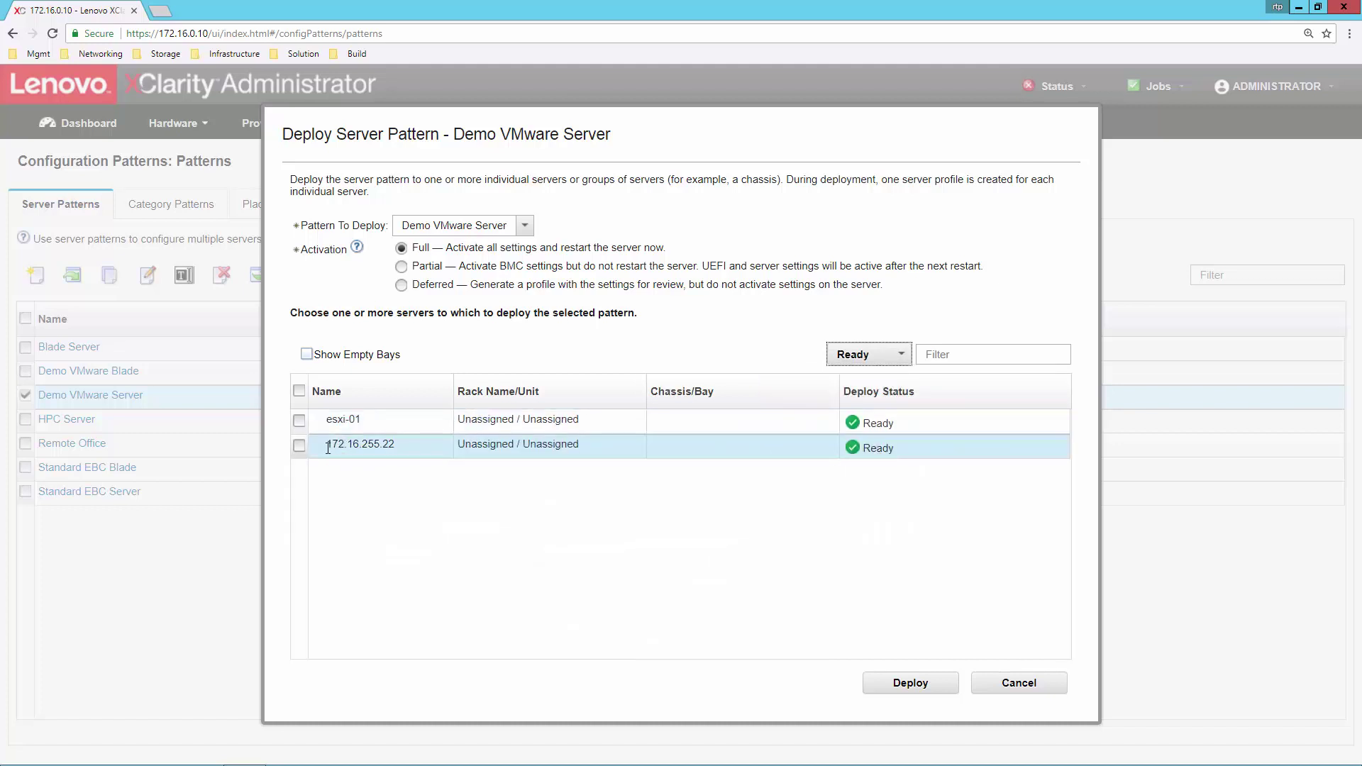
{"action": "left_click", "coordinate": [298, 445]}
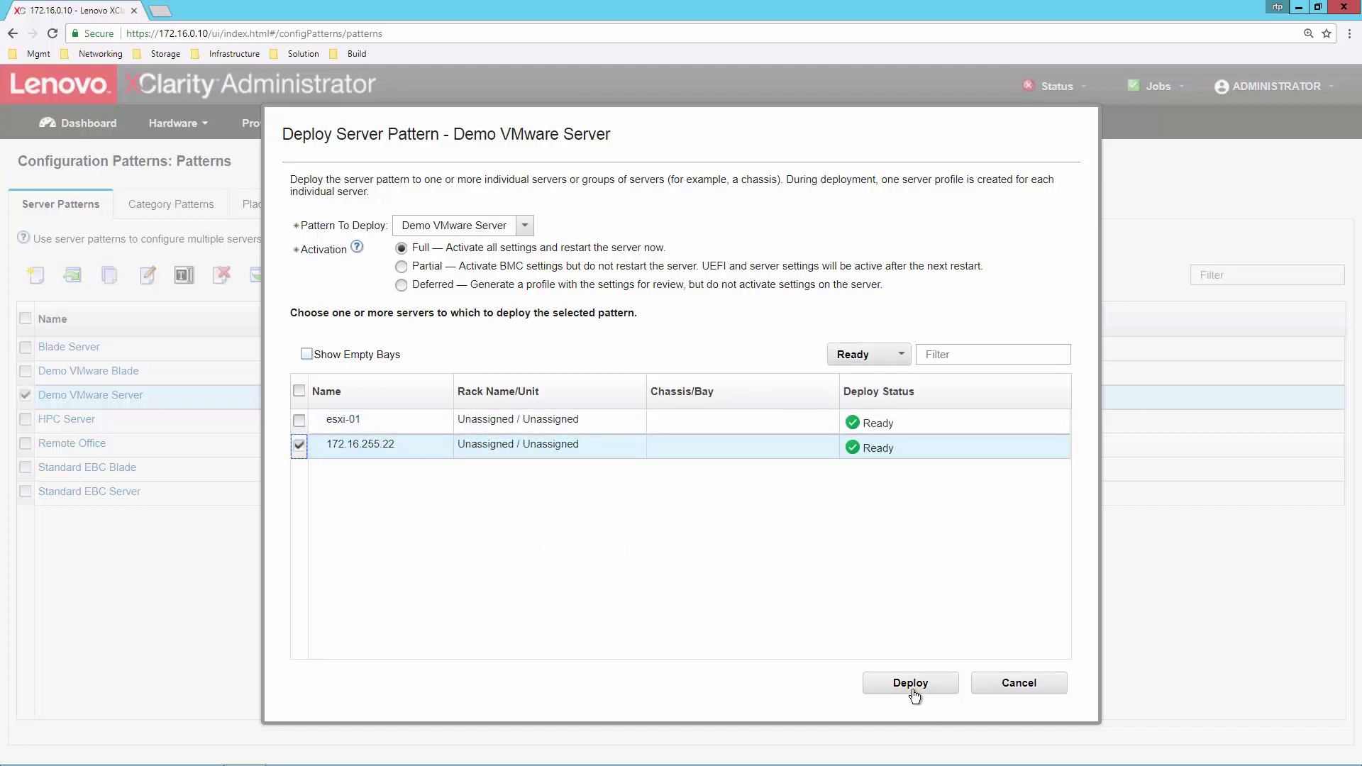
{"action": "left_click", "coordinate": [1018, 681]}
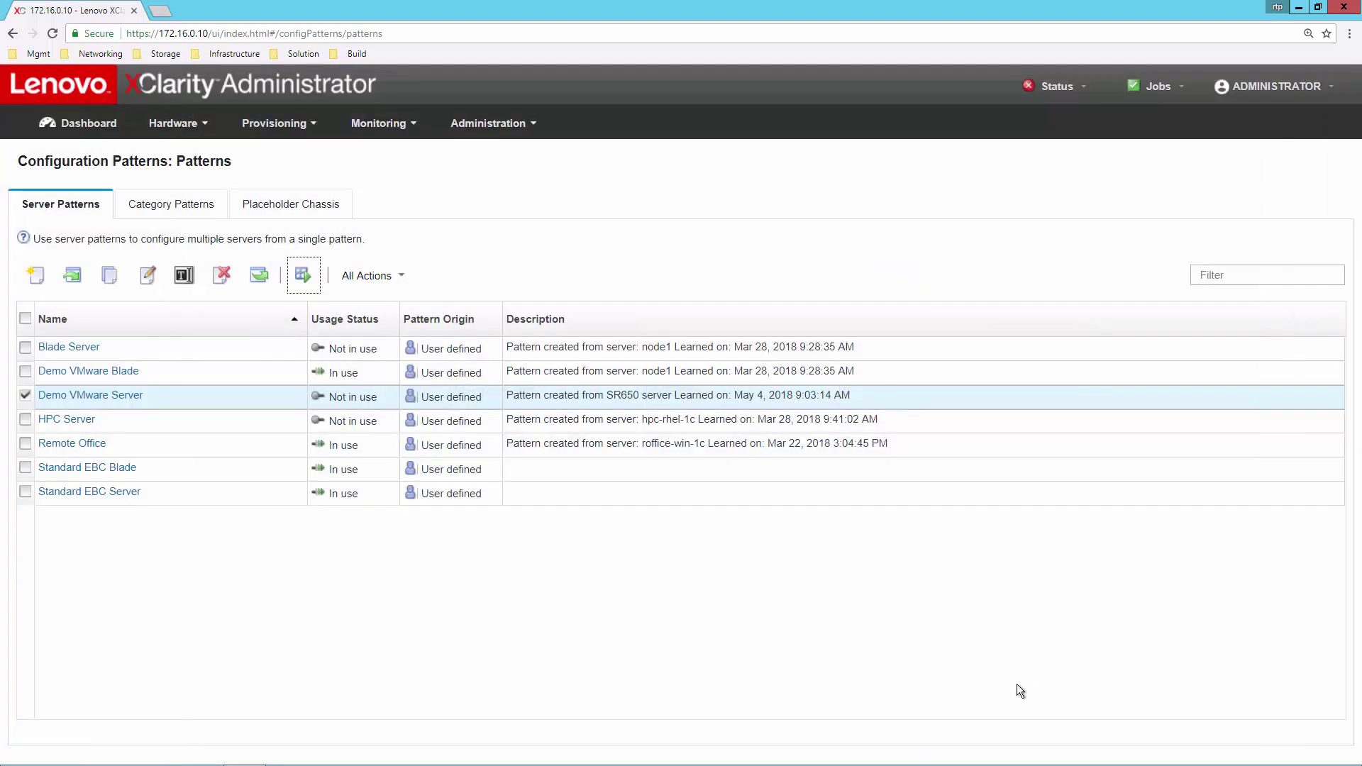
Step: Go to Provisioning > Deploy OS Images, filter servers by 'esxi' and select esxi-01
{"action": "left_click", "coordinate": [277, 124]}
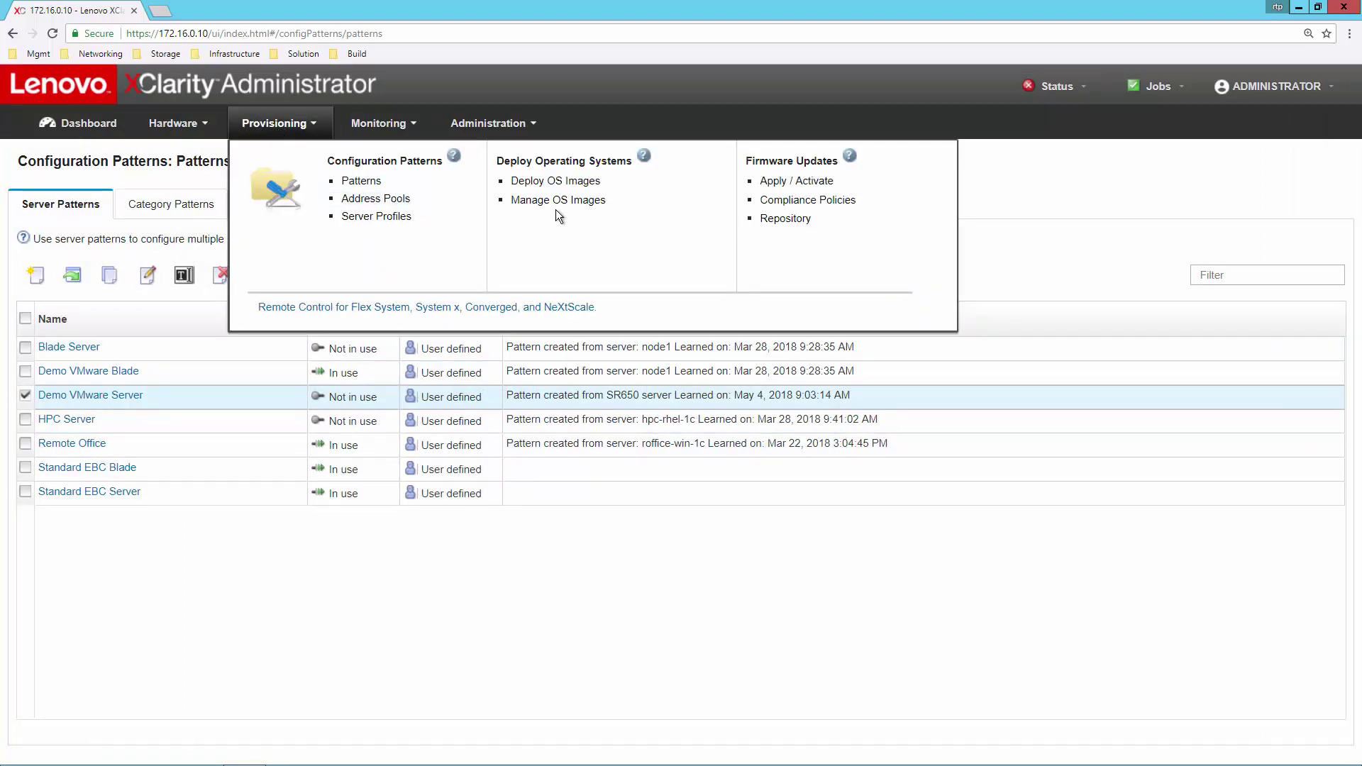
{"action": "left_click", "coordinate": [576, 182]}
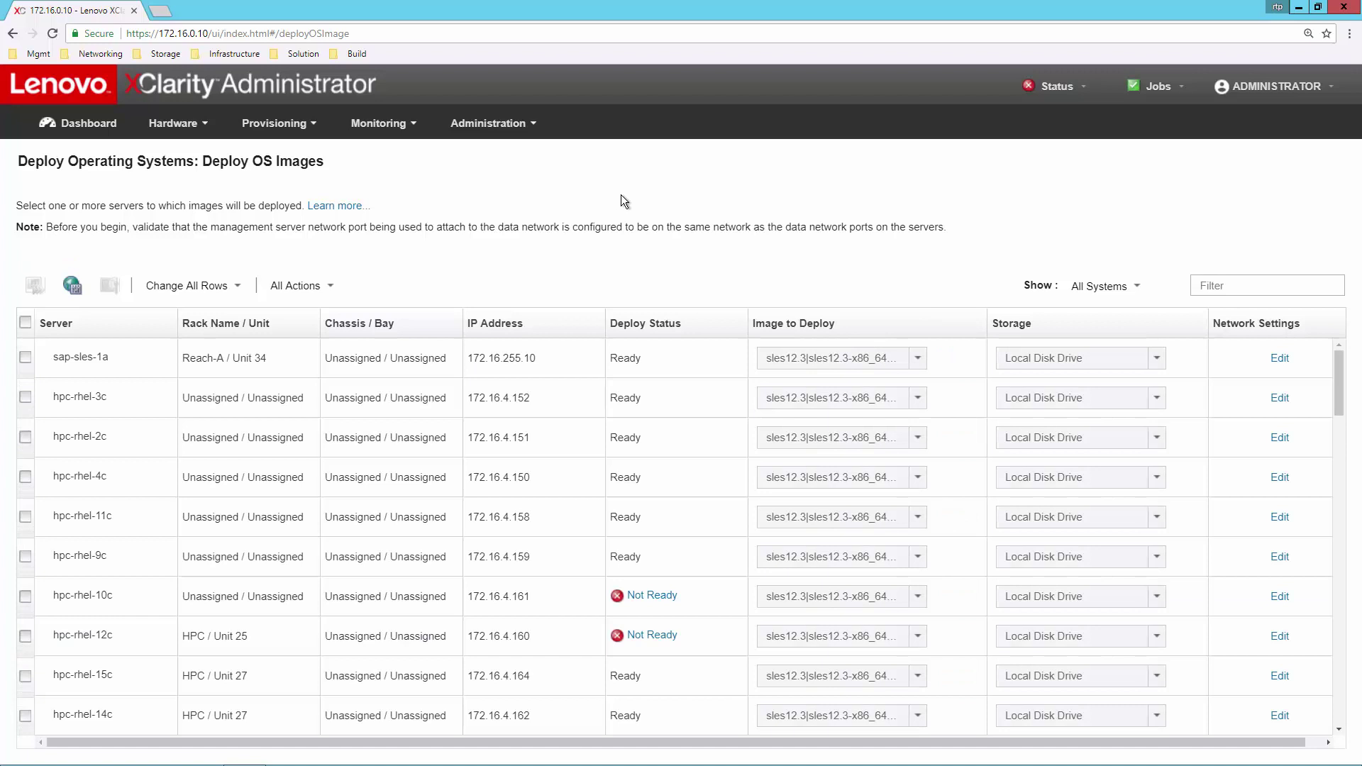
{"action": "left_click", "coordinate": [1210, 286]}
{"action": "type", "text": "esxi"}
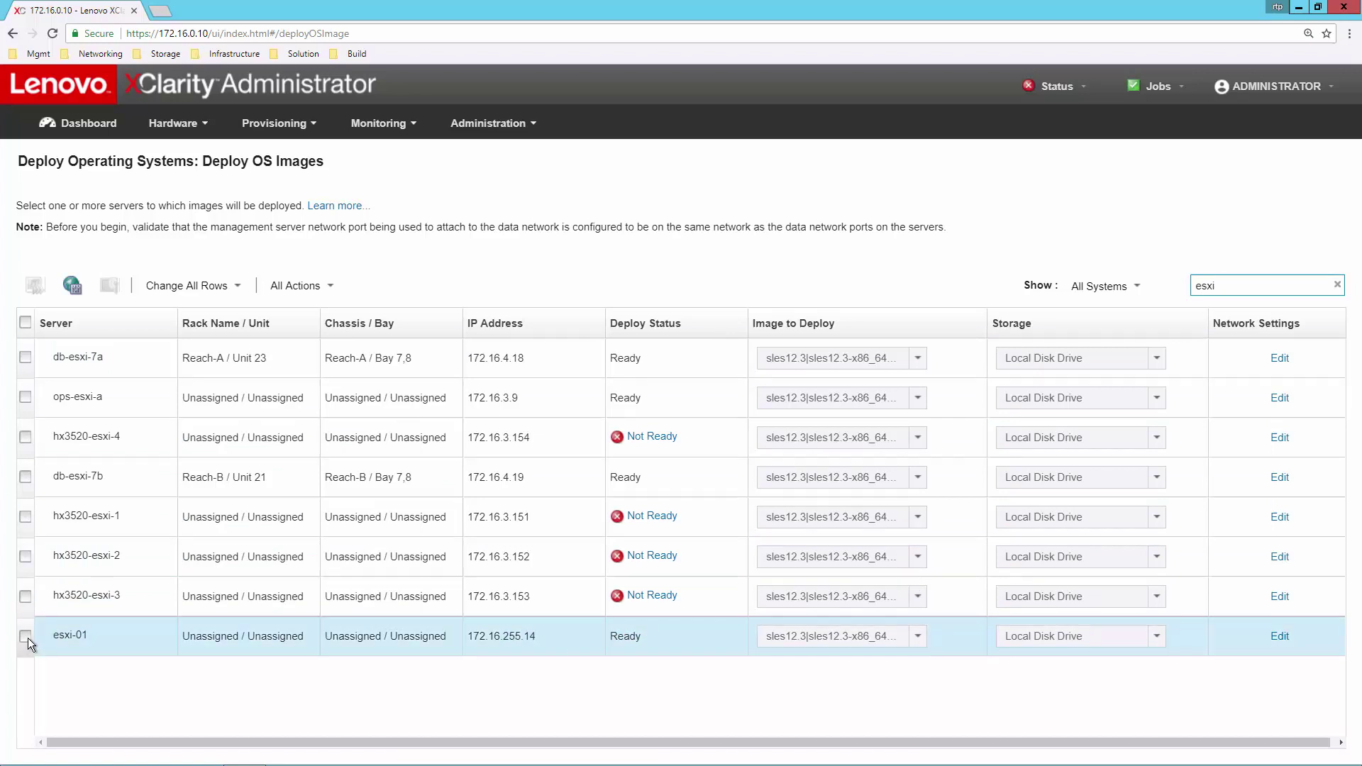
{"action": "left_click", "coordinate": [26, 637]}
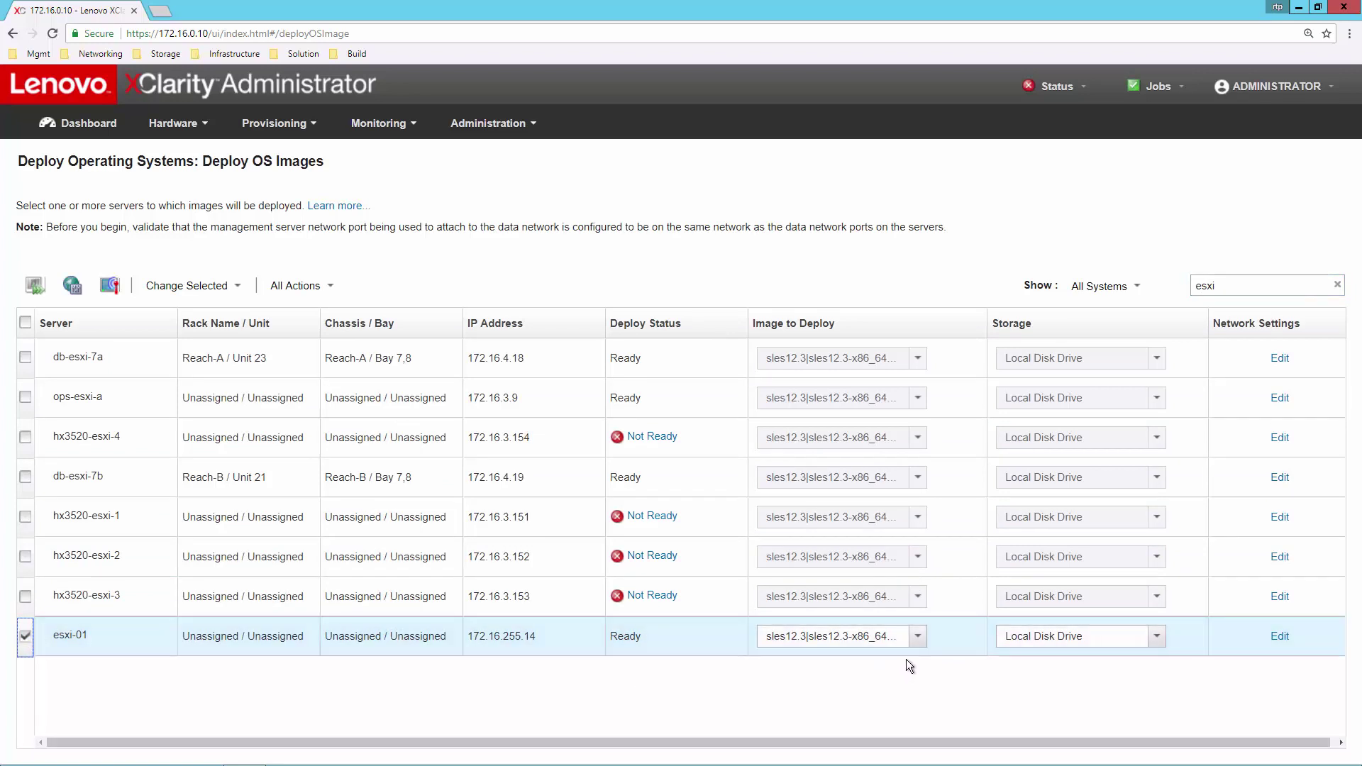
Step: Choose the esxi6.5_1.29 image for esxi-01 and set its storage to M.2 Drive
{"action": "left_click", "coordinate": [917, 637]}
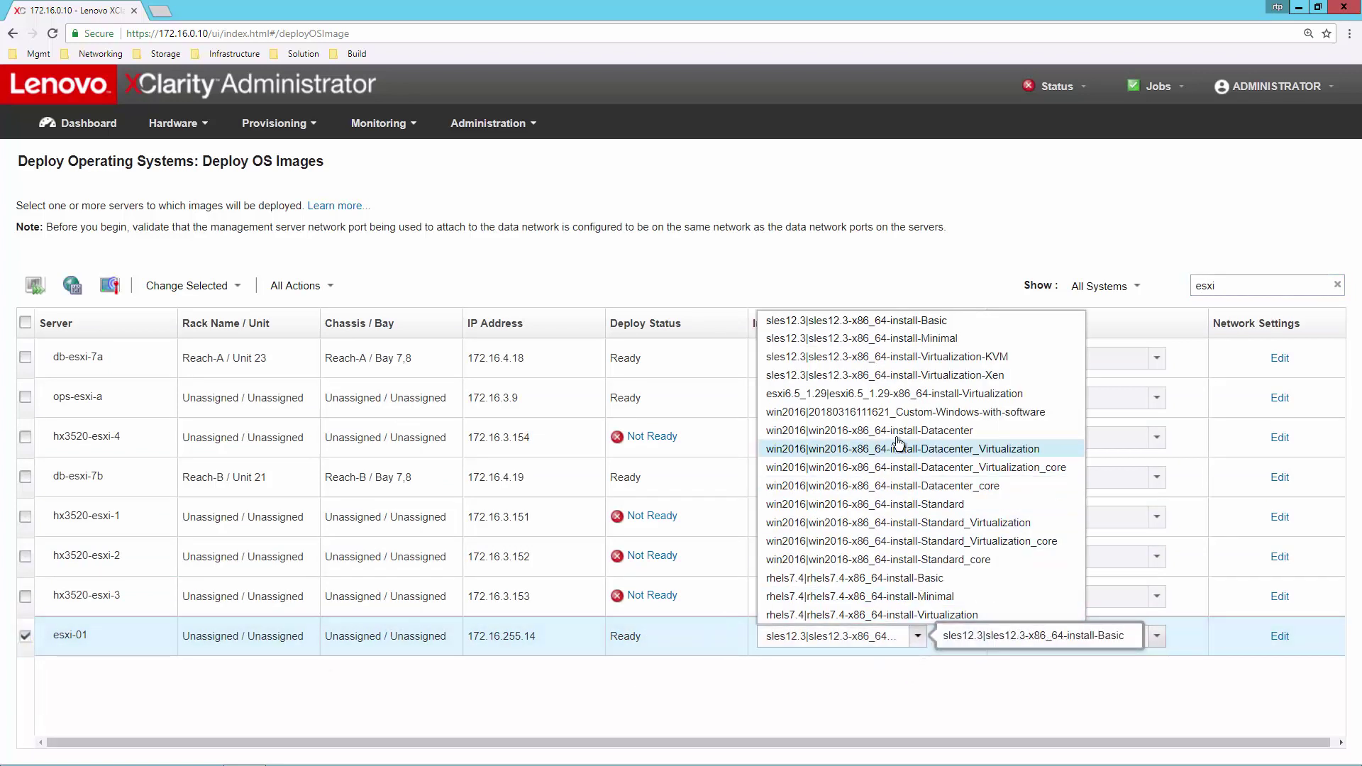
{"action": "left_click", "coordinate": [893, 393]}
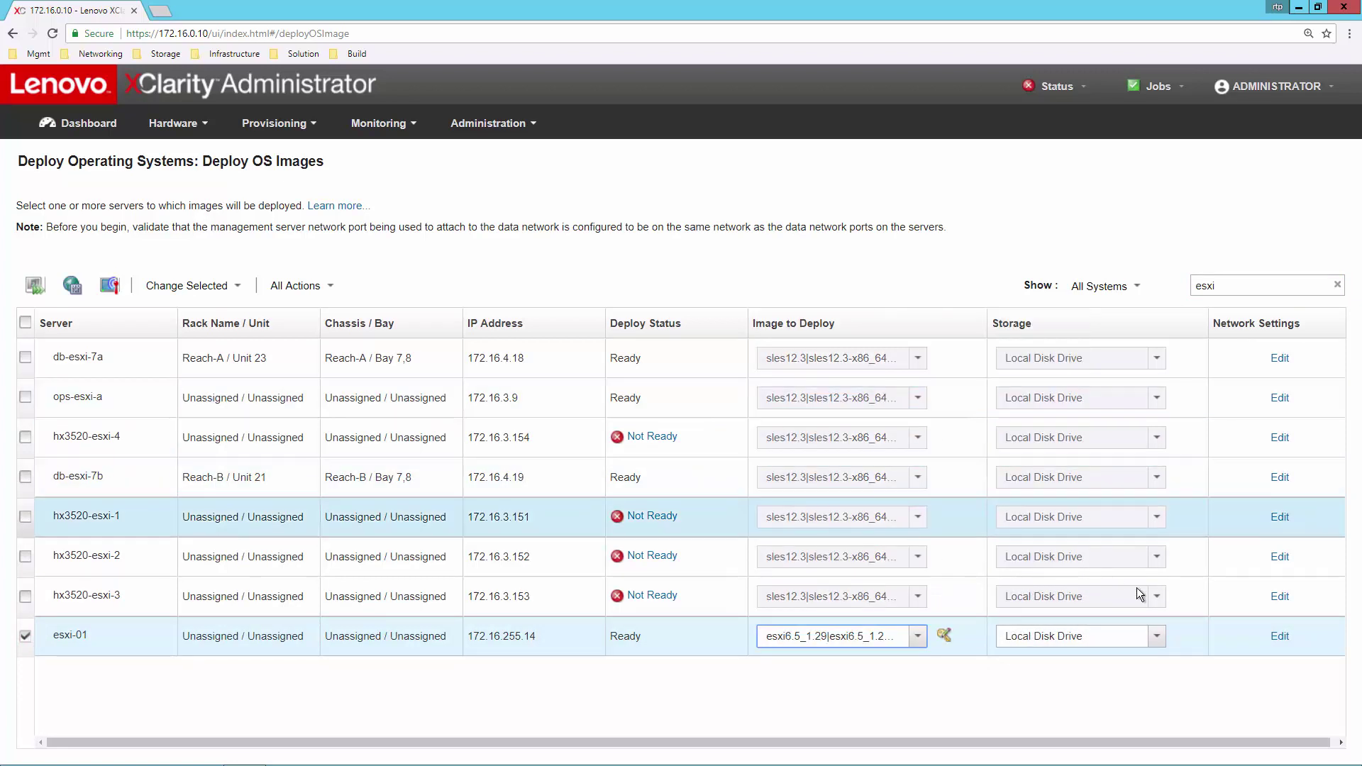
{"action": "left_click", "coordinate": [1156, 636]}
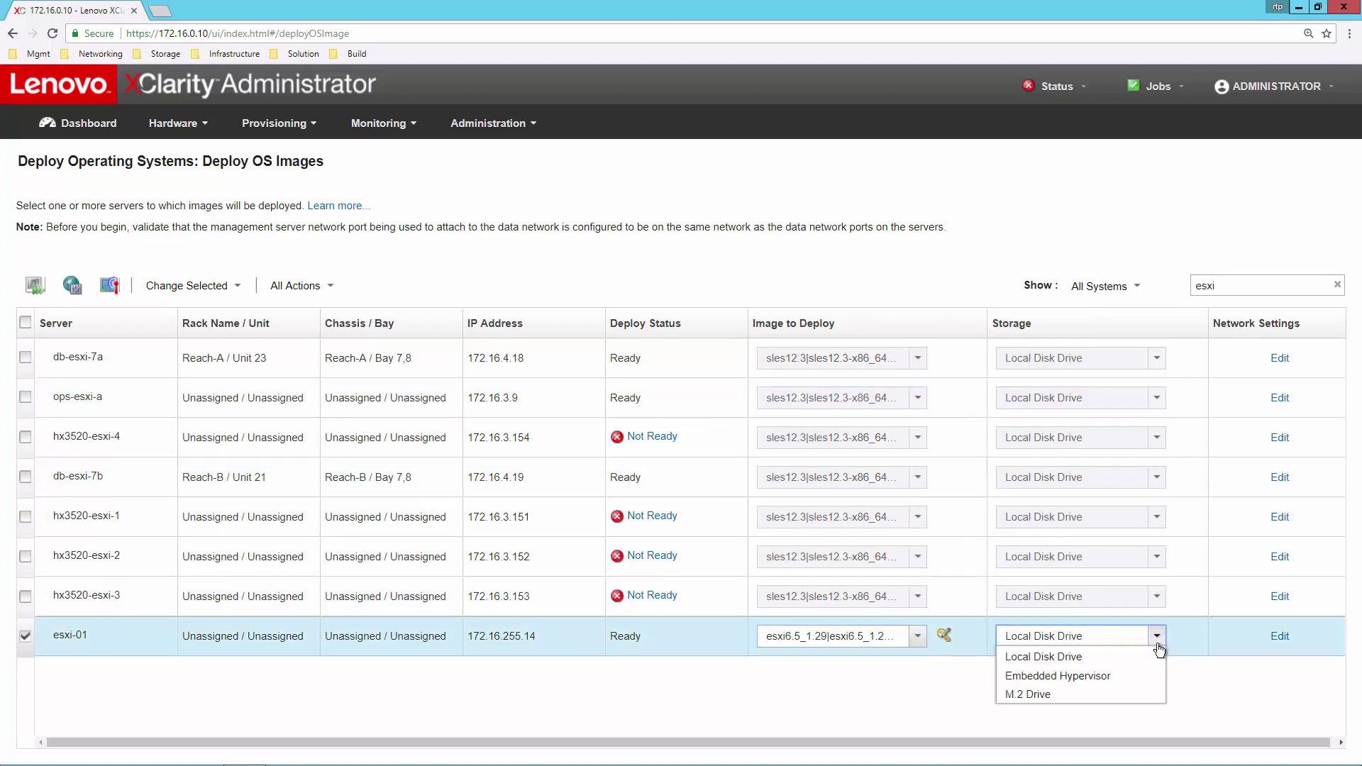
{"action": "left_click", "coordinate": [1076, 693]}
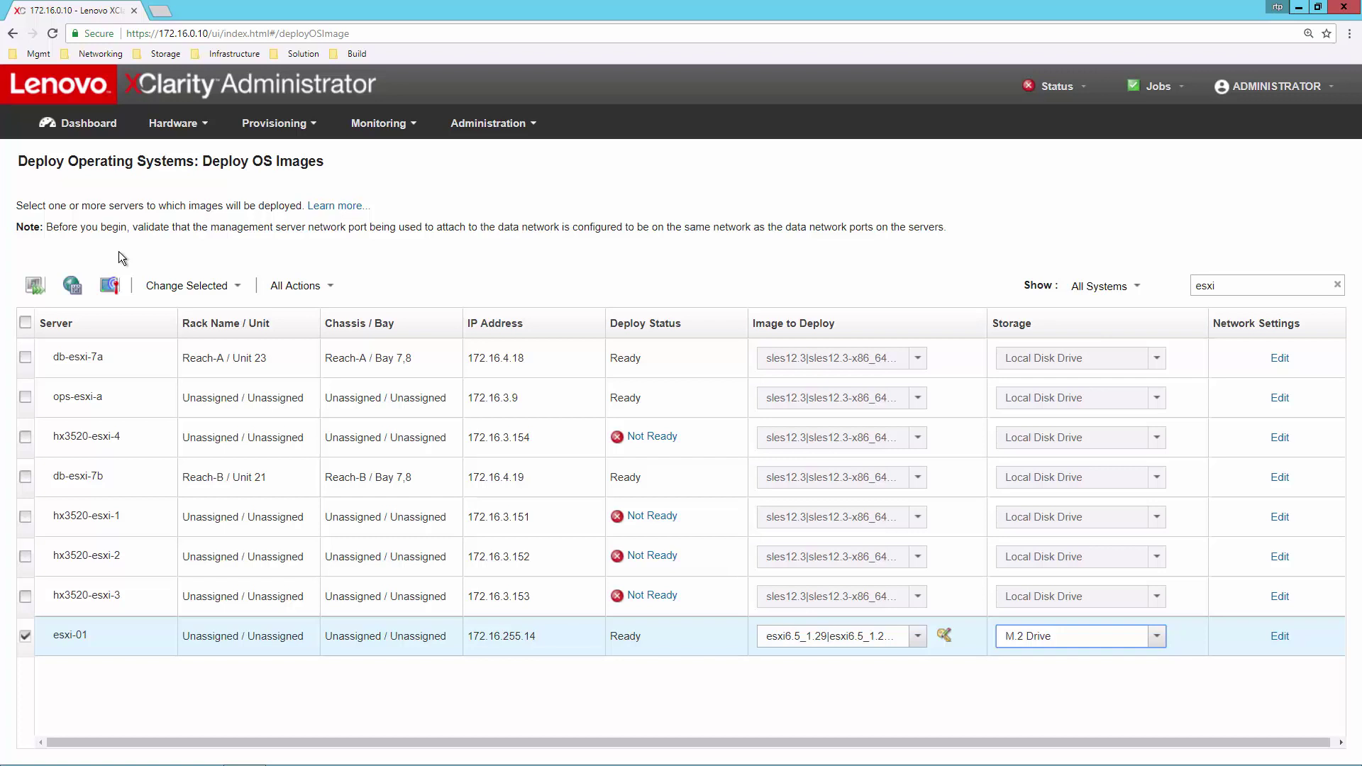
Step: Browse the firmware update Repository, then open the firmware Compliance Policies list
{"action": "left_click", "coordinate": [306, 128]}
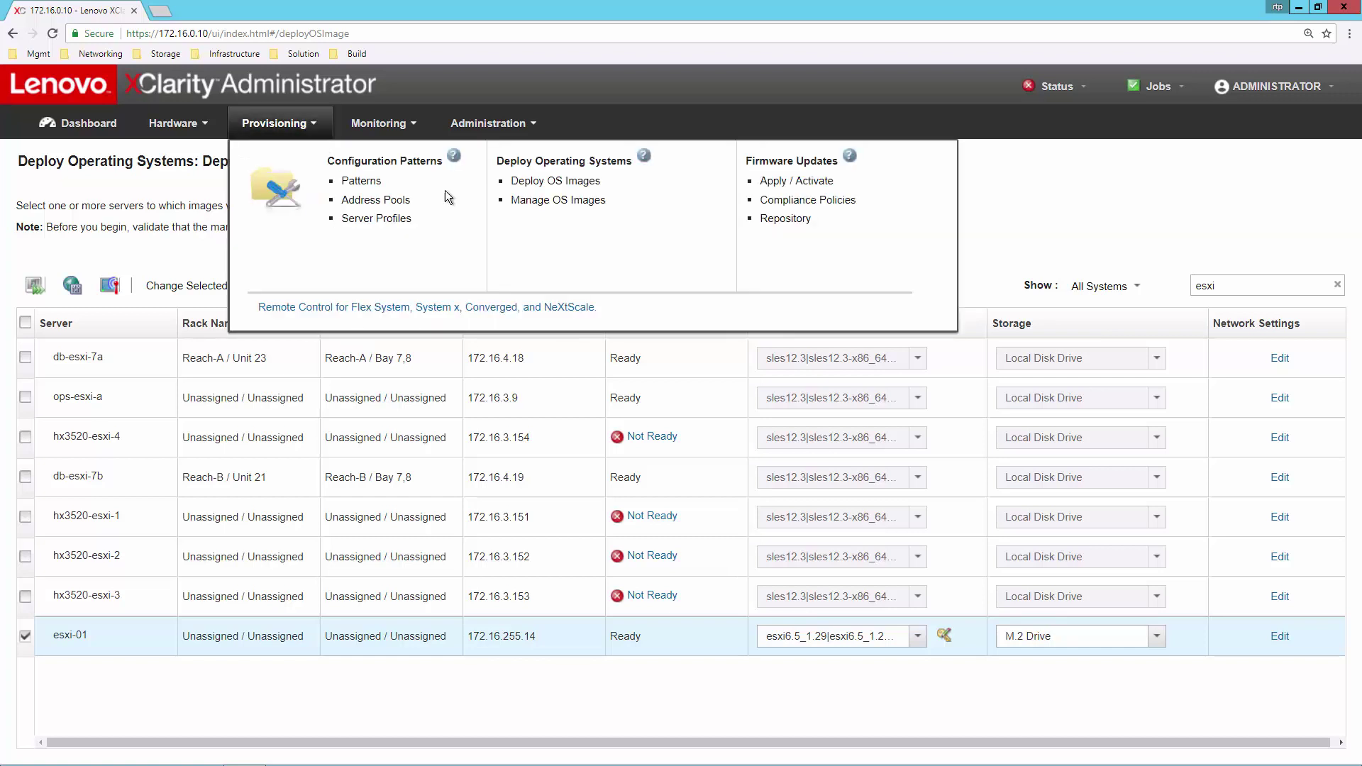
{"action": "left_click", "coordinate": [794, 224]}
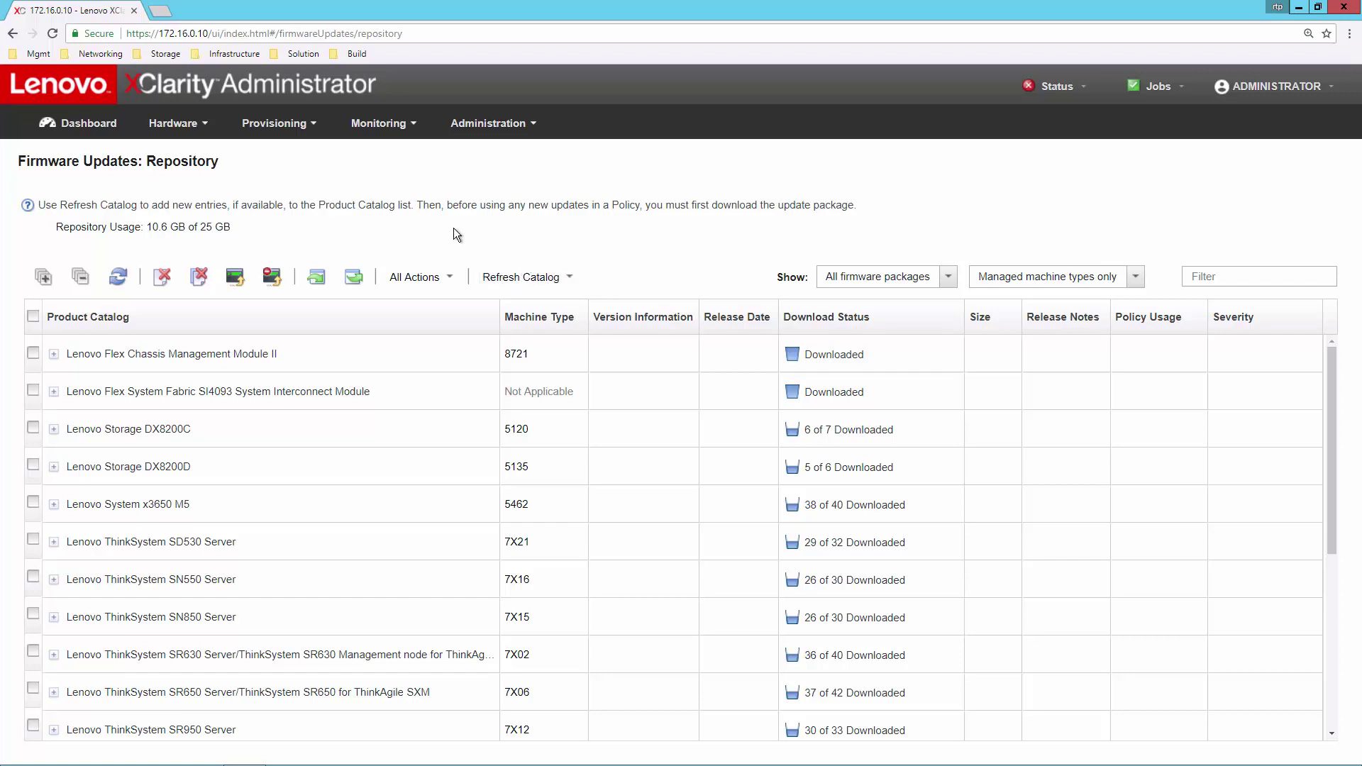
{"action": "left_click", "coordinate": [307, 127]}
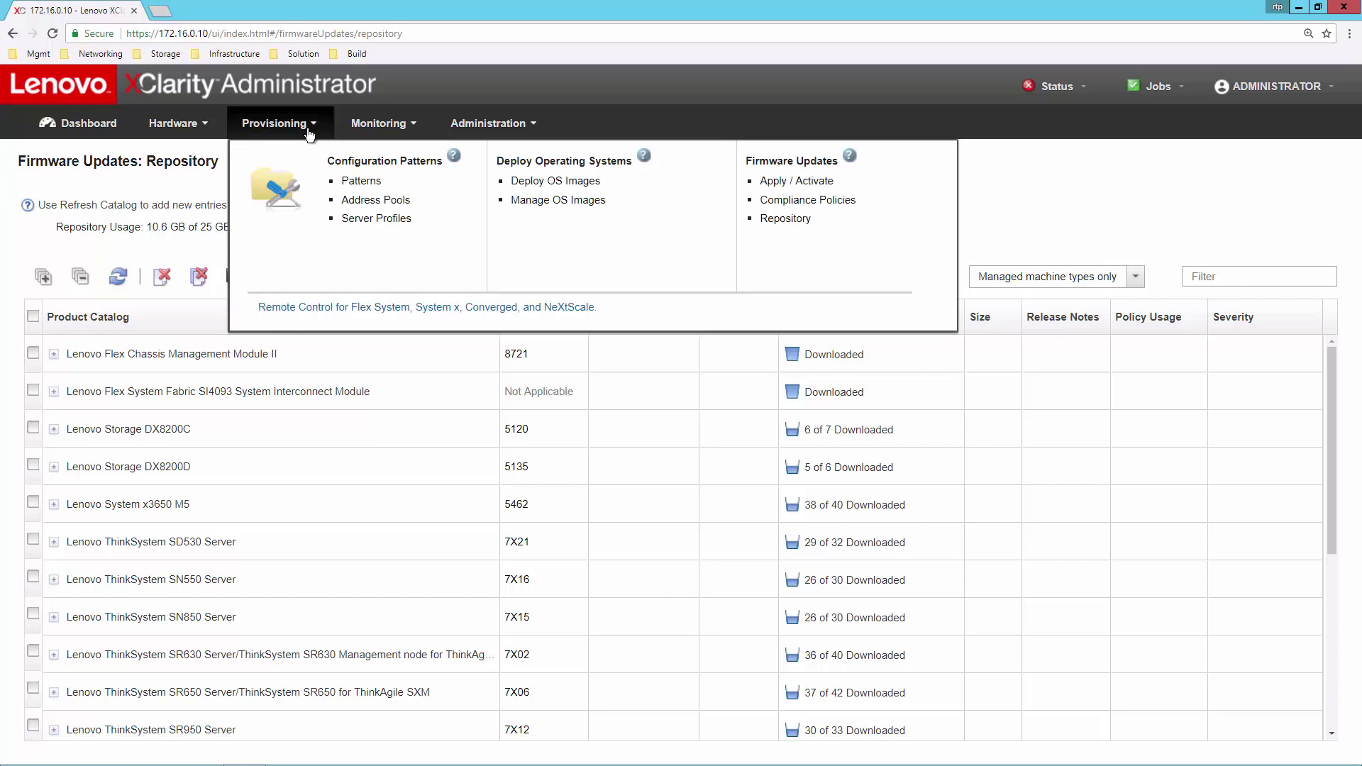
{"action": "left_click", "coordinate": [842, 202]}
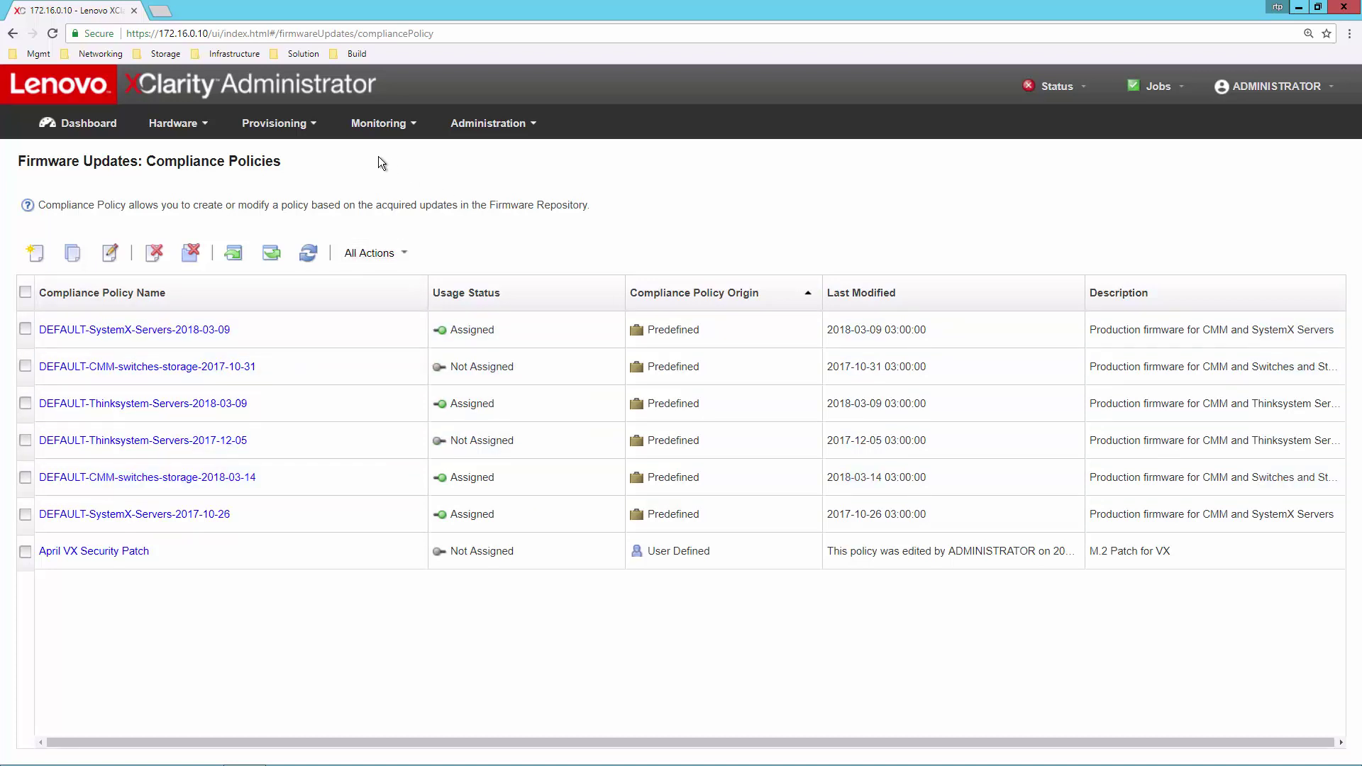
{"action": "left_click", "coordinate": [289, 126]}
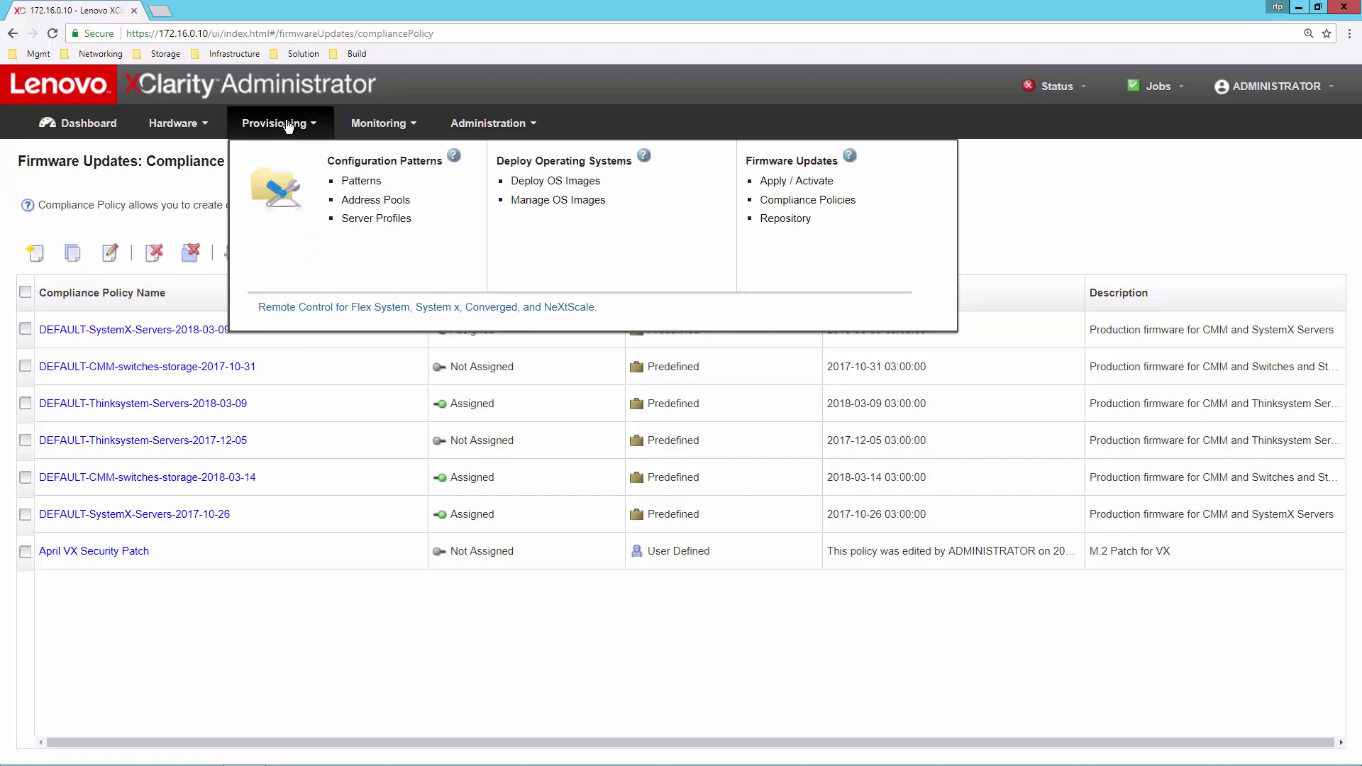
Step: On Firmware Apply/Activate, filter by 'ops' and assign ops-esxi-a the DEFAULT-SystemX-Servers-2018-03-09 policy
{"action": "left_click", "coordinate": [804, 181]}
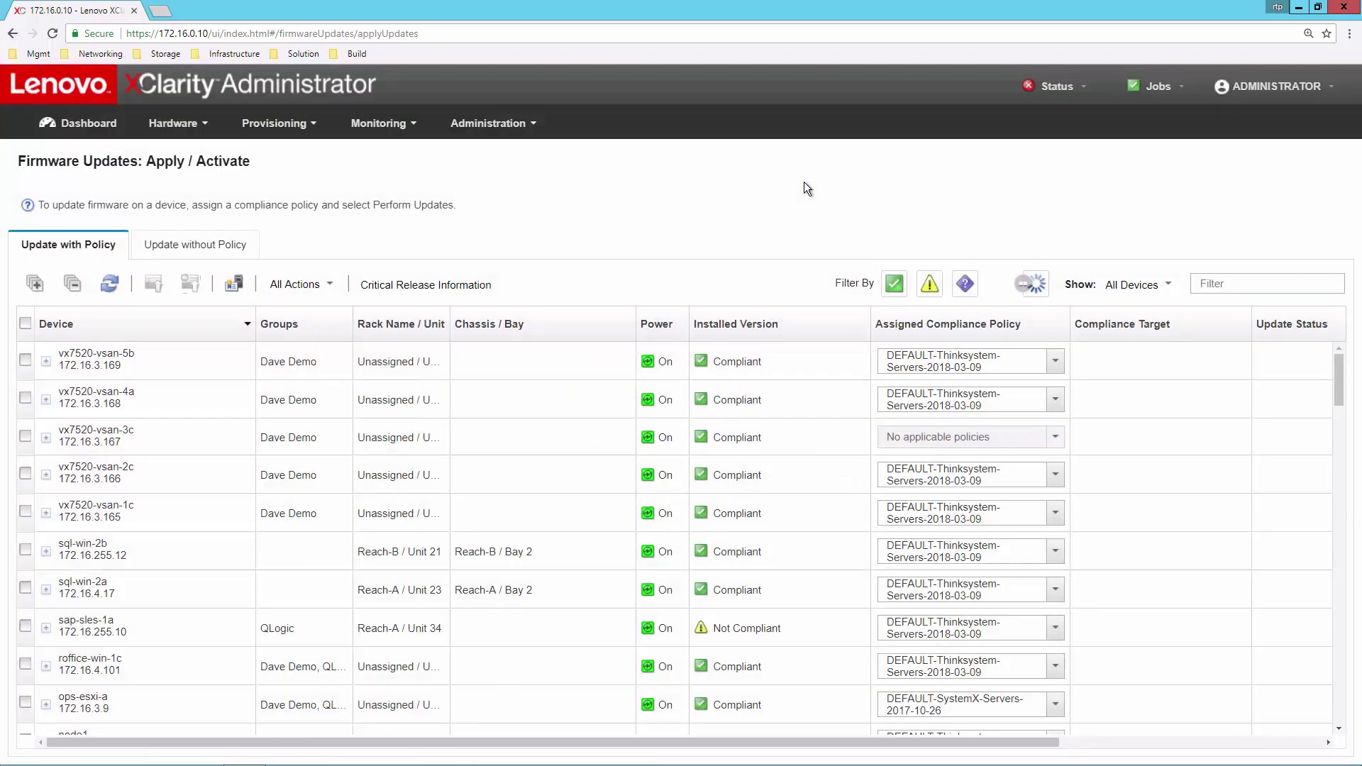
{"action": "left_click", "coordinate": [1270, 284]}
{"action": "type", "text": "ops"}
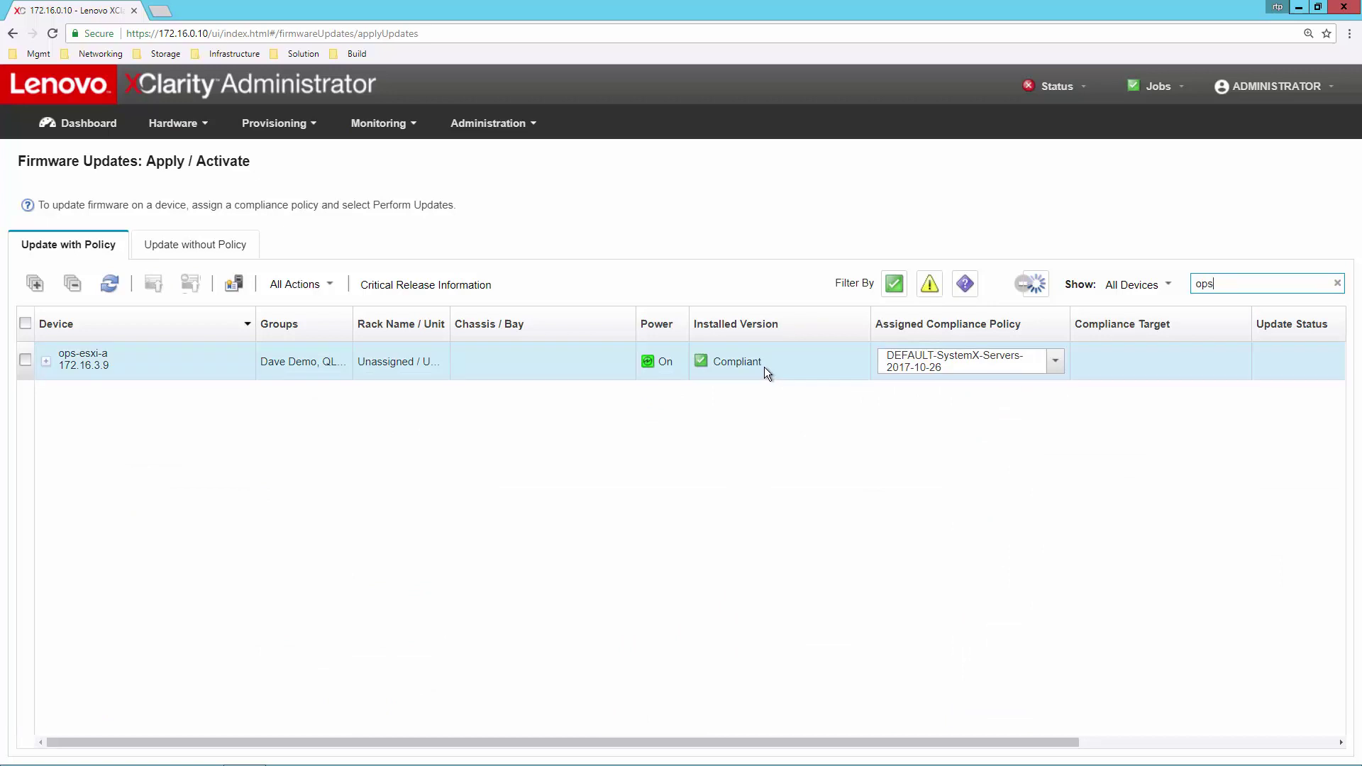
{"action": "left_click", "coordinate": [1057, 364]}
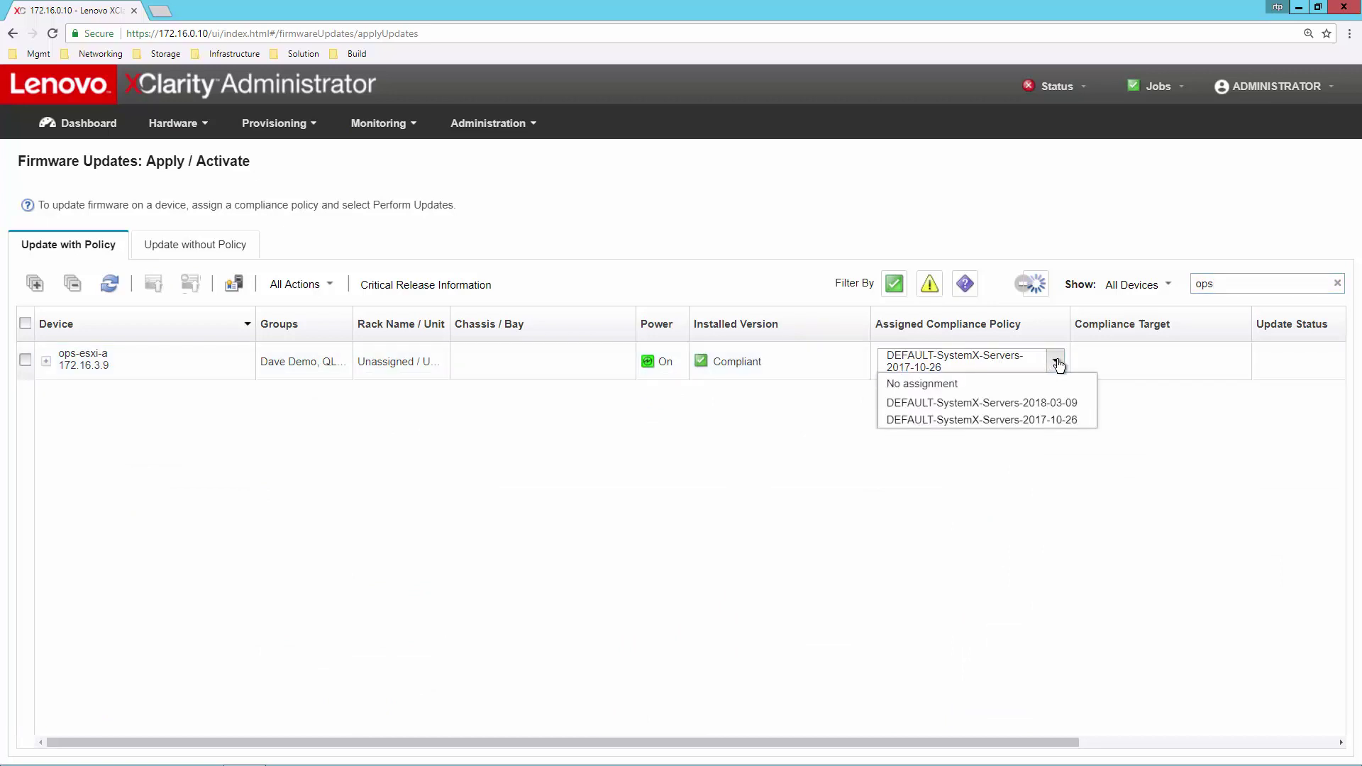
{"action": "left_click", "coordinate": [993, 407]}
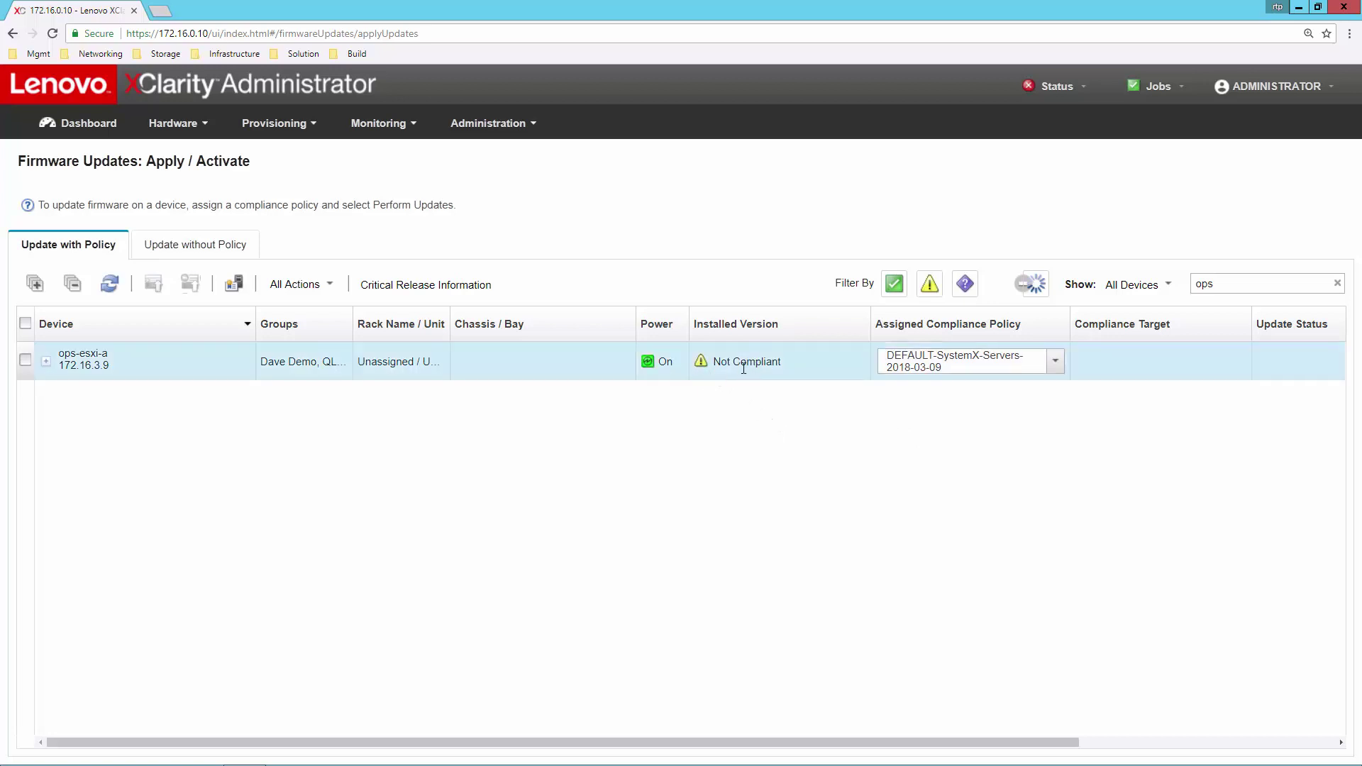
Step: Expand and collapse ops-esxi-a's firmware components, then select its row for updating
{"action": "left_click", "coordinate": [45, 361]}
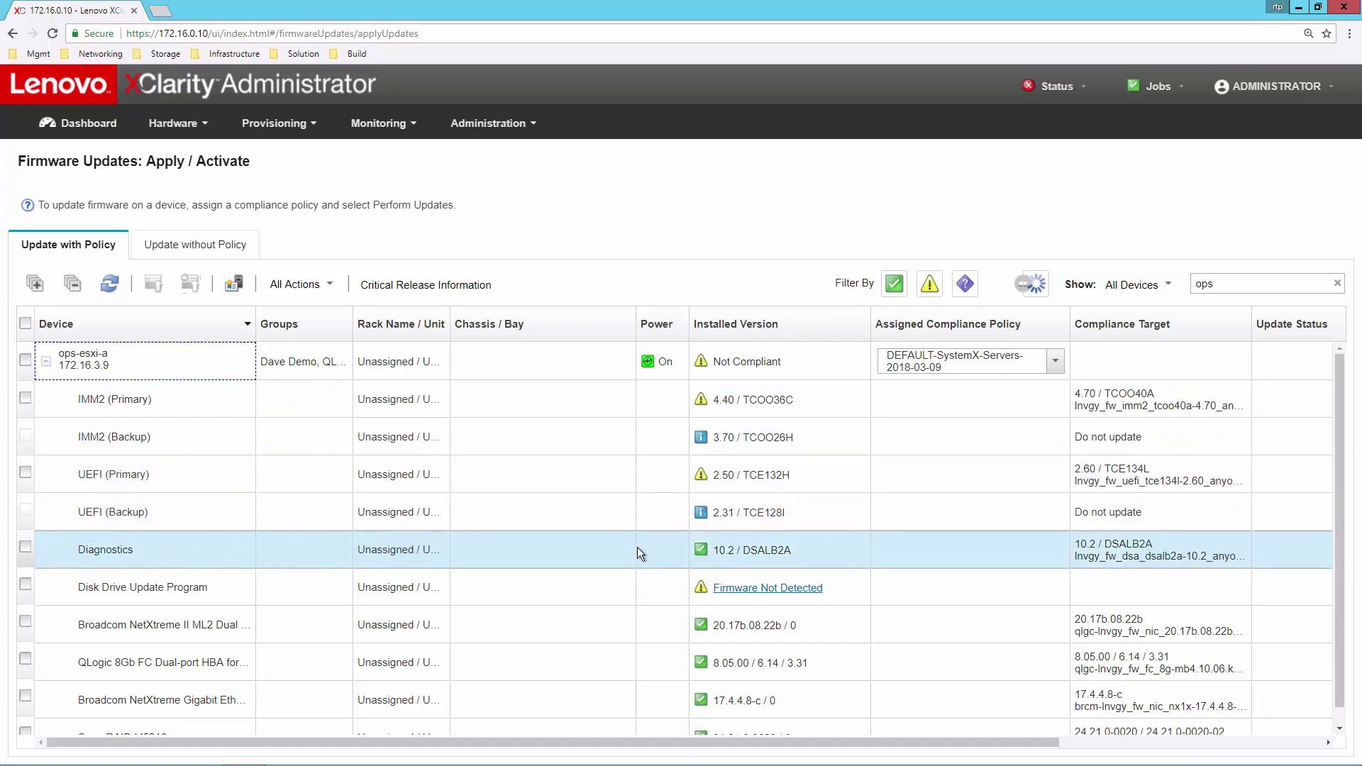
{"action": "left_click", "coordinate": [46, 365]}
{"action": "left_click", "coordinate": [25, 359]}
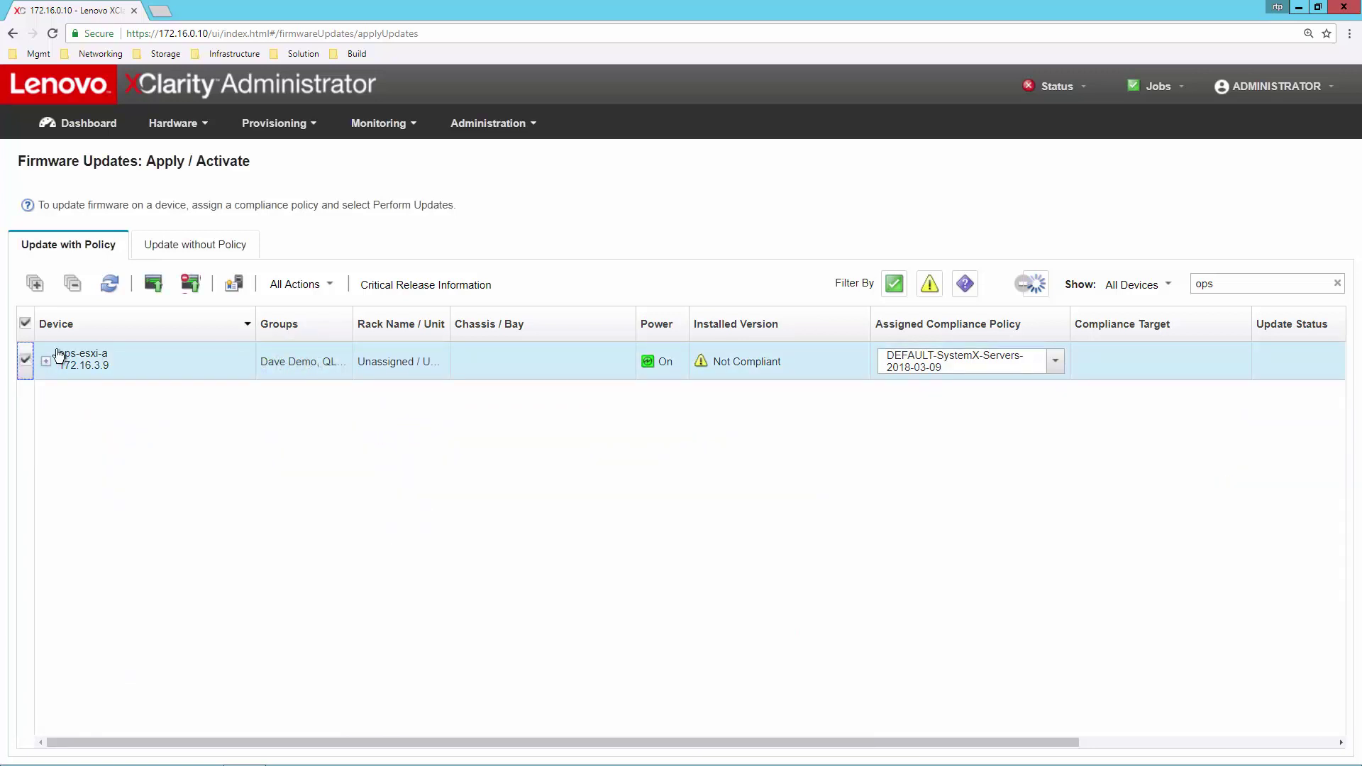
{"action": "left_click", "coordinate": [154, 287]}
{"action": "left_click", "coordinate": [738, 510]}
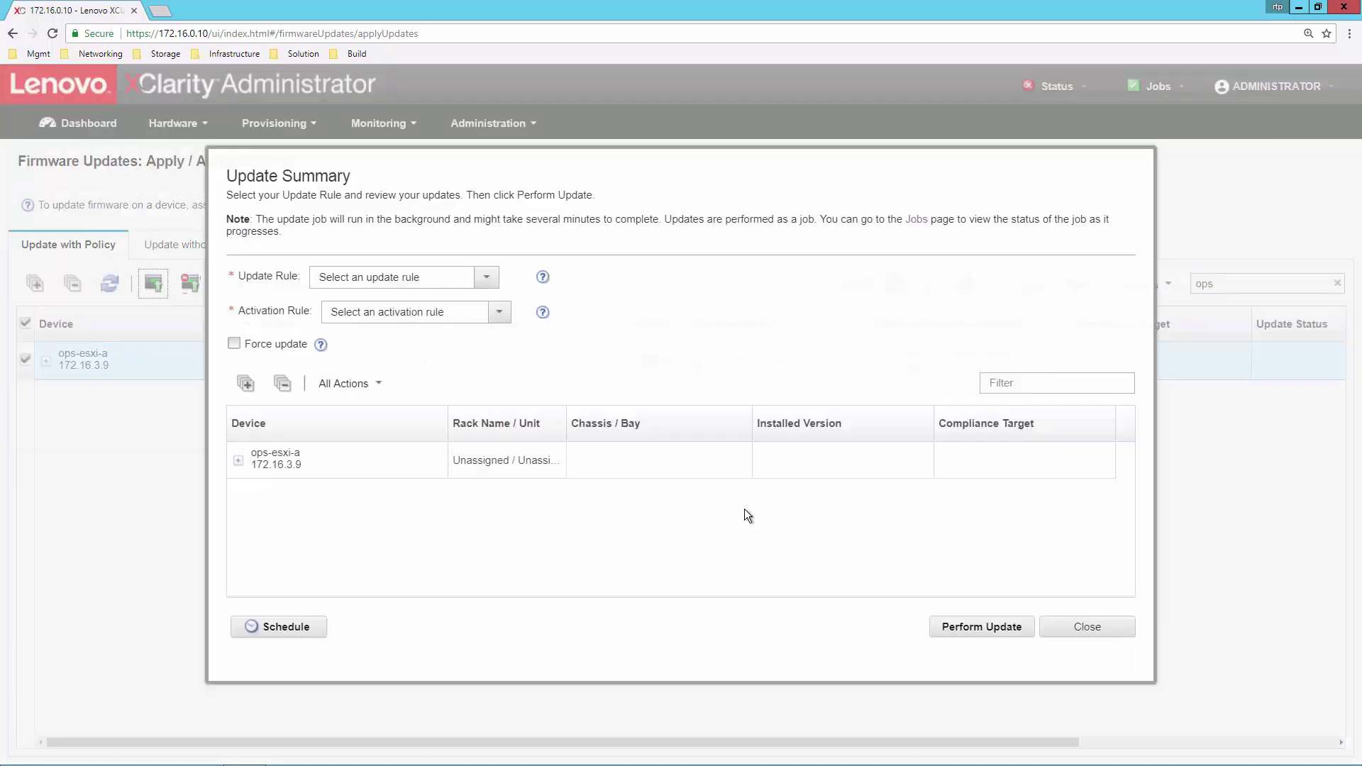
{"action": "left_click", "coordinate": [500, 313]}
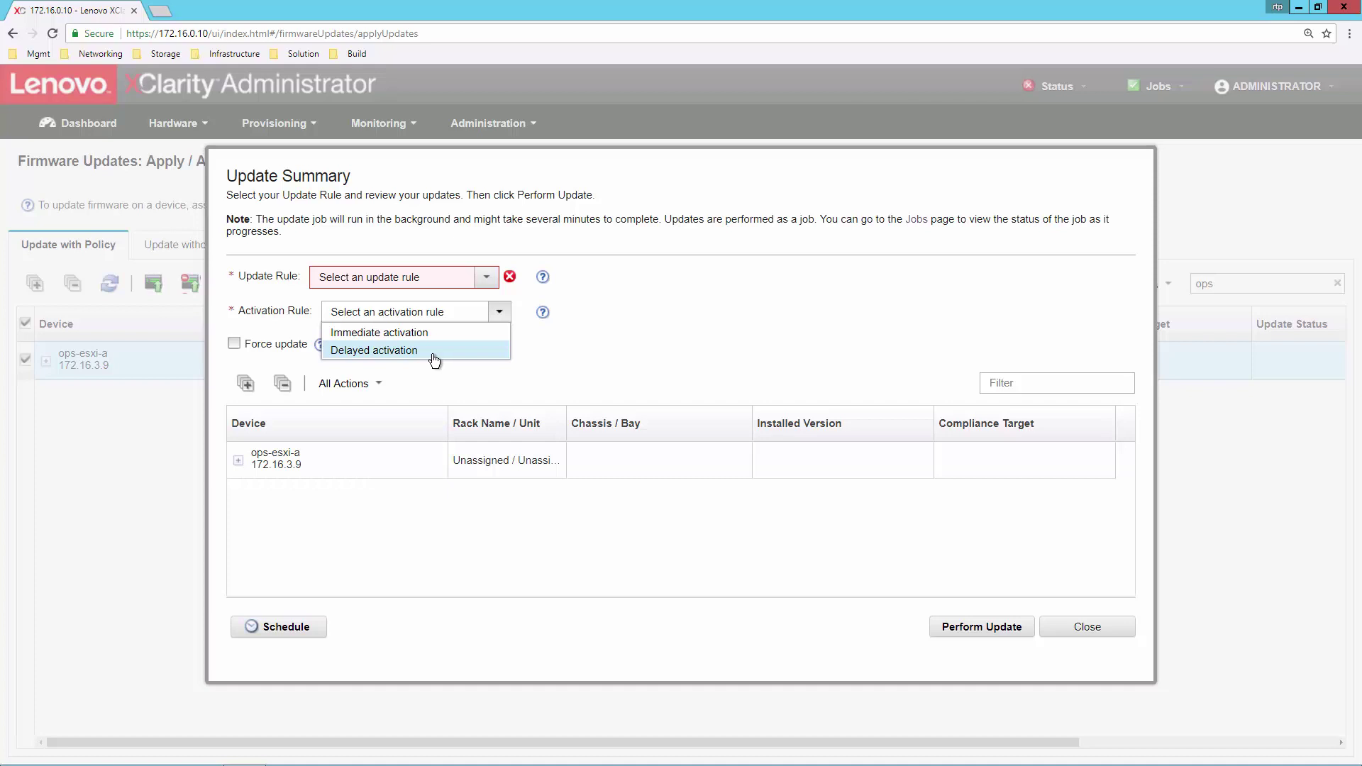
{"action": "left_click", "coordinate": [1080, 632]}
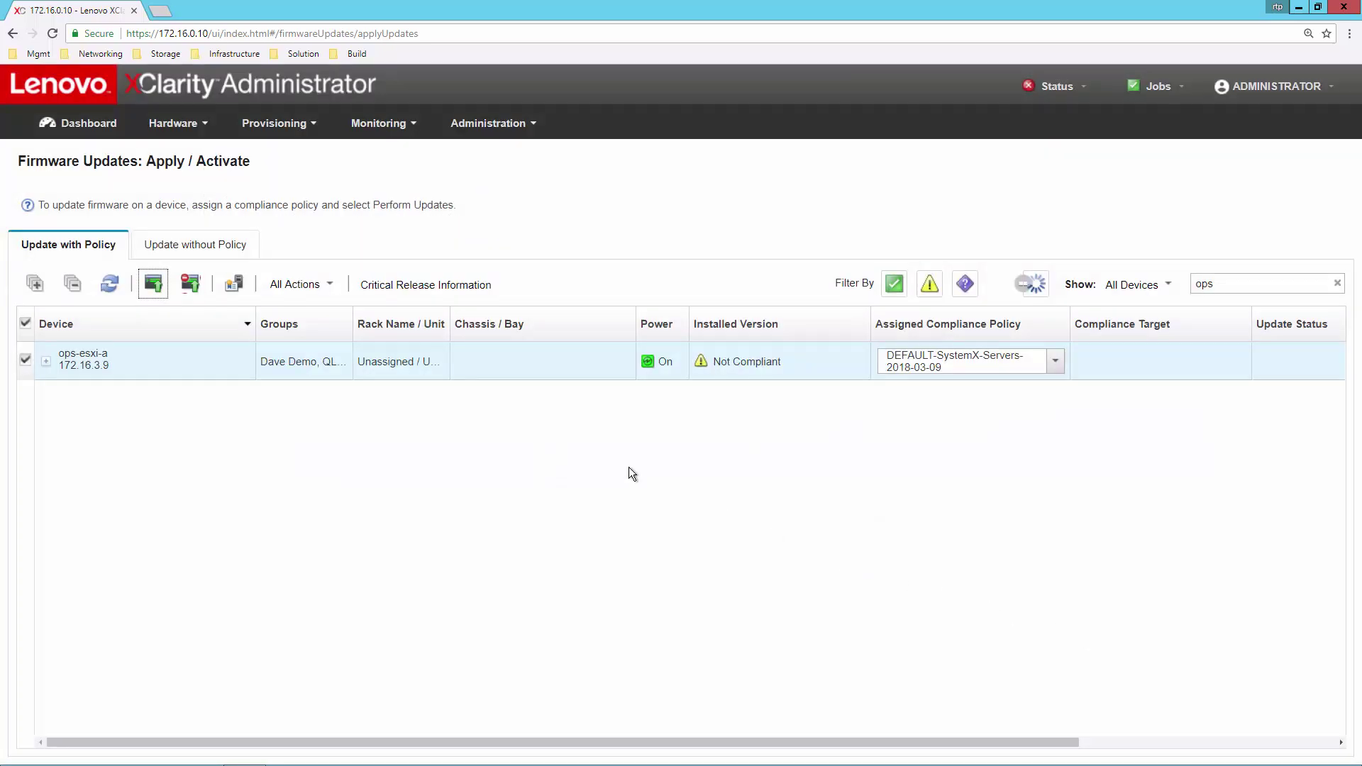
Step: Go back to the dashboard, now reporting 18 firmware non-compliant devices and 0 updates in progress
{"action": "left_click", "coordinate": [78, 130]}
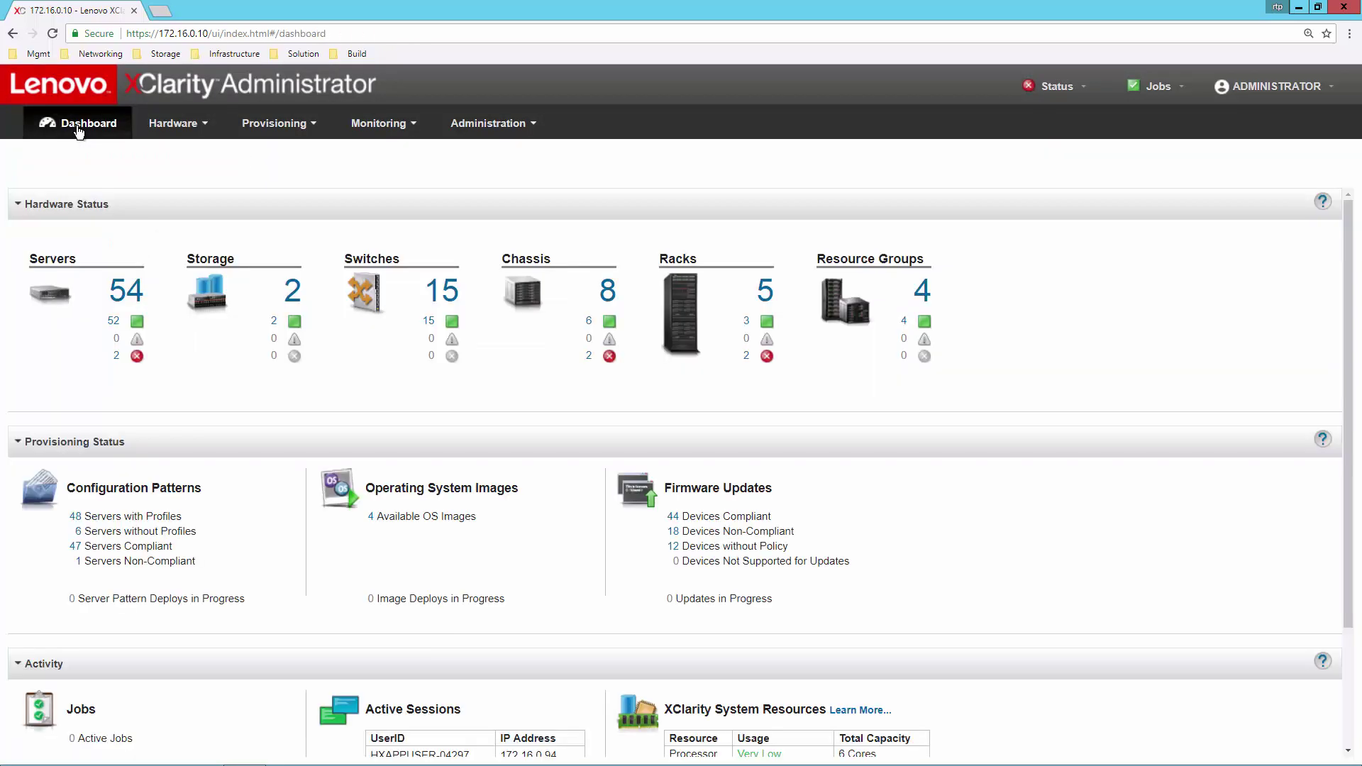